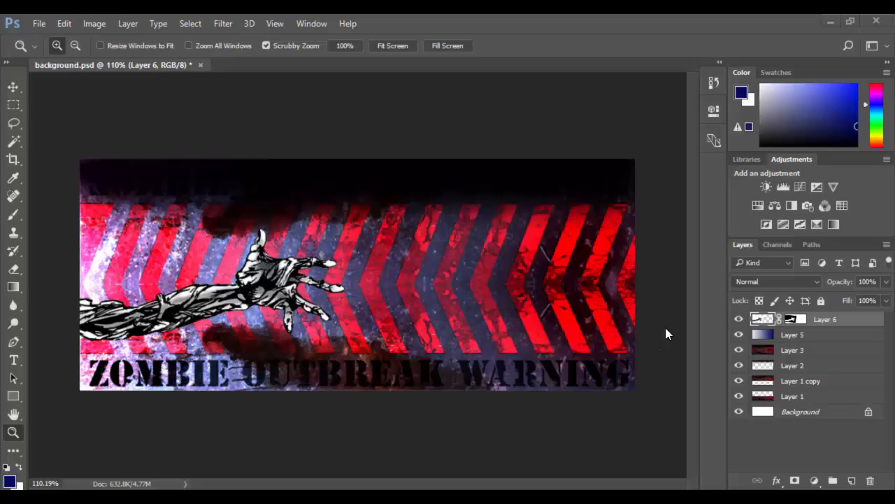
# Duplicate the zombie arm layer and move the copy to the right half of the banner
pyautogui.rightClick(859, 322)
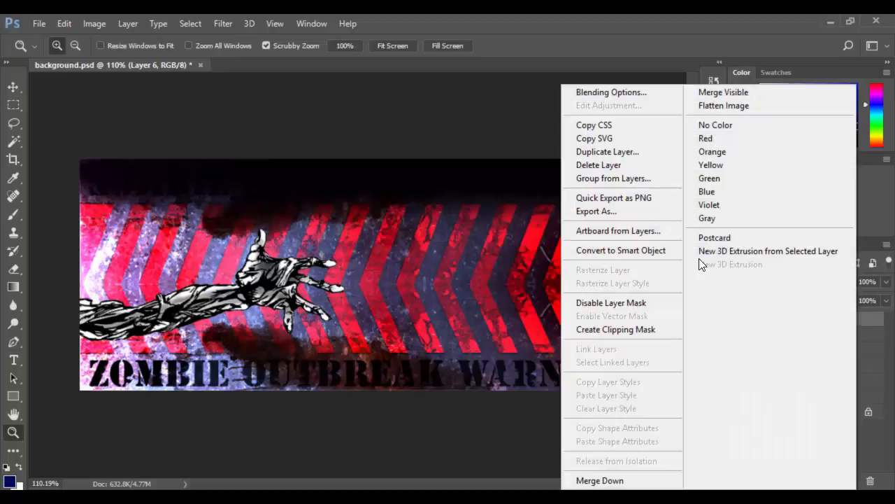
pyautogui.click(586, 151)
pyautogui.click(601, 172)
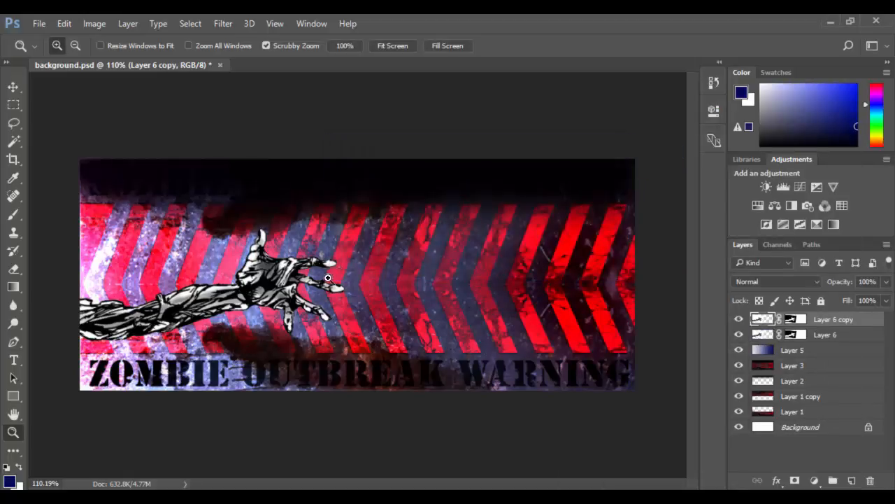
pyautogui.click(13, 86)
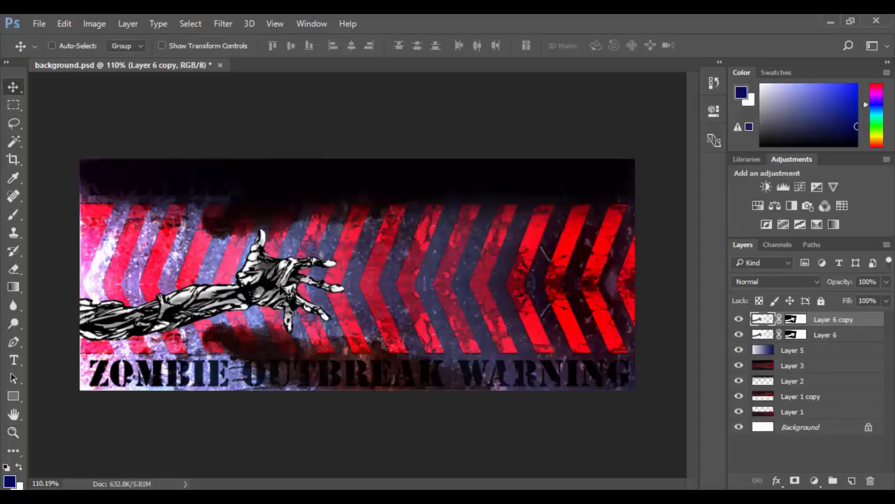
pyautogui.moveTo(268, 297); pyautogui.dragTo(539, 303)
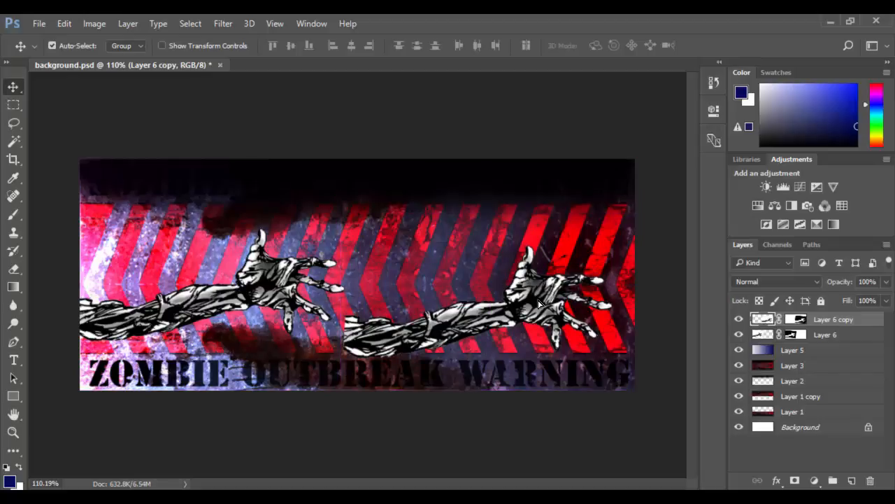
# Flip the copied arm horizontally with Free Transform and switch the transform to Warp mode
pyautogui.hotkey('ctrl', 't')
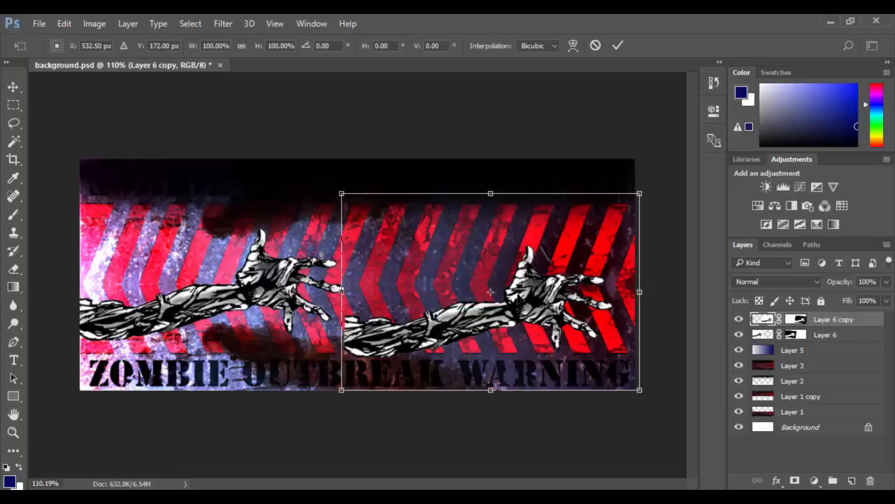
pyautogui.rightClick(551, 296)
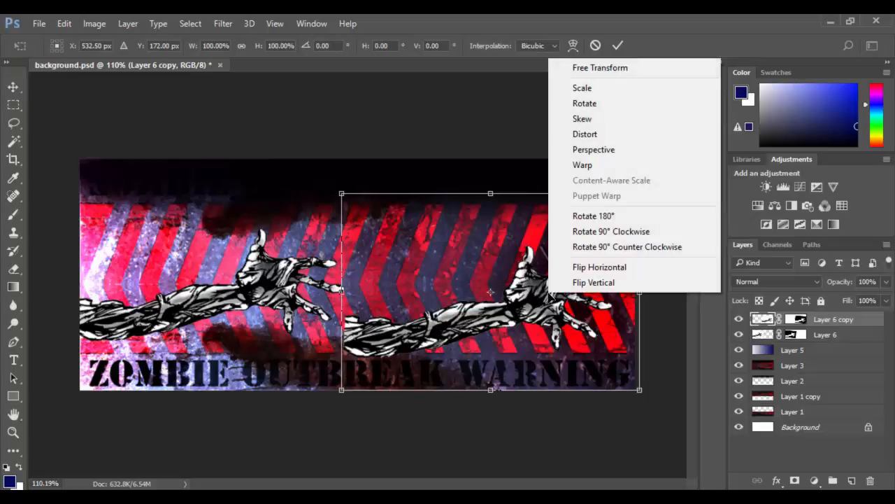
pyautogui.click(570, 265)
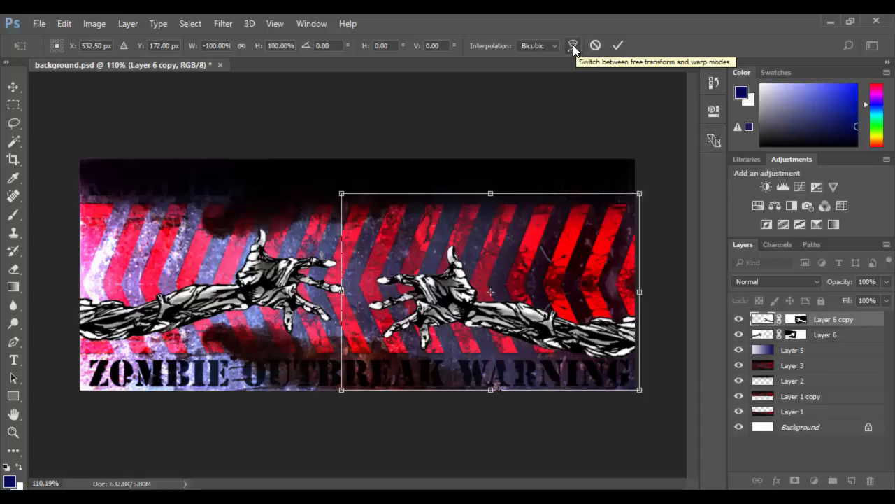
pyautogui.rightClick(495, 260)
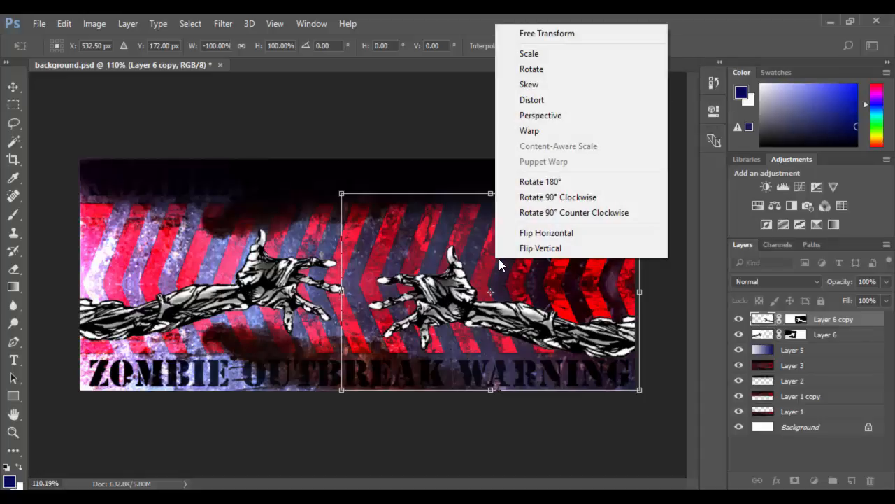
pyautogui.click(557, 131)
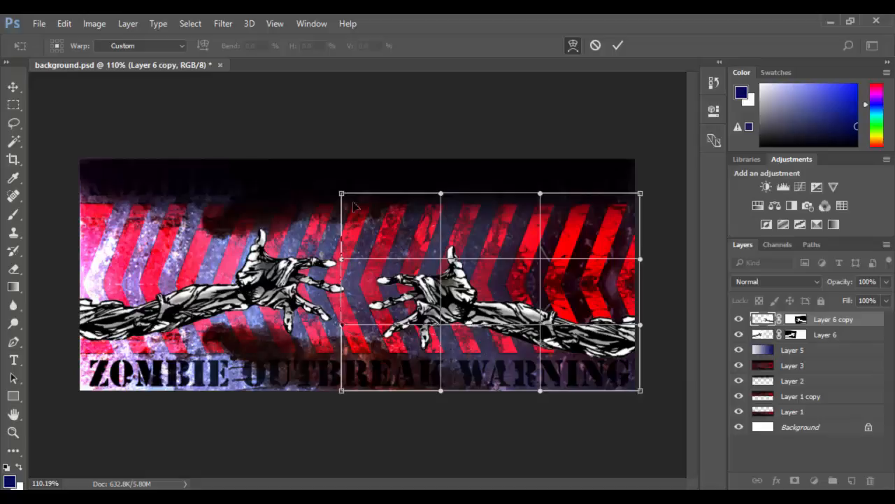
# Try a Custom warp on the copied arm by reshaping the mesh's corners, upper curve handles and interior
pyautogui.moveTo(342, 196); pyautogui.dragTo(325, 158)
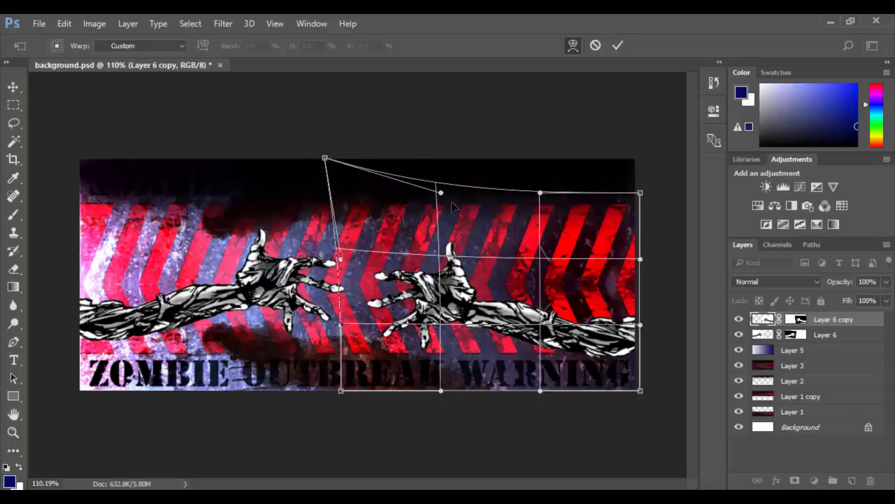
pyautogui.moveTo(441, 193); pyautogui.dragTo(431, 241)
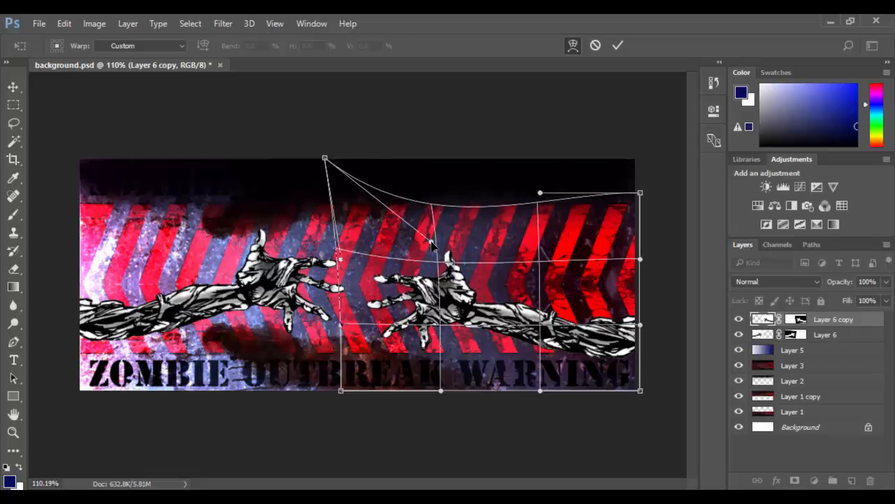
pyautogui.moveTo(341, 390); pyautogui.dragTo(342, 368)
pyautogui.moveTo(341, 260)
pyautogui.mouseDown()
pyautogui.moveTo(353, 285)
pyautogui.moveTo(352, 265)
pyautogui.mouseUp()
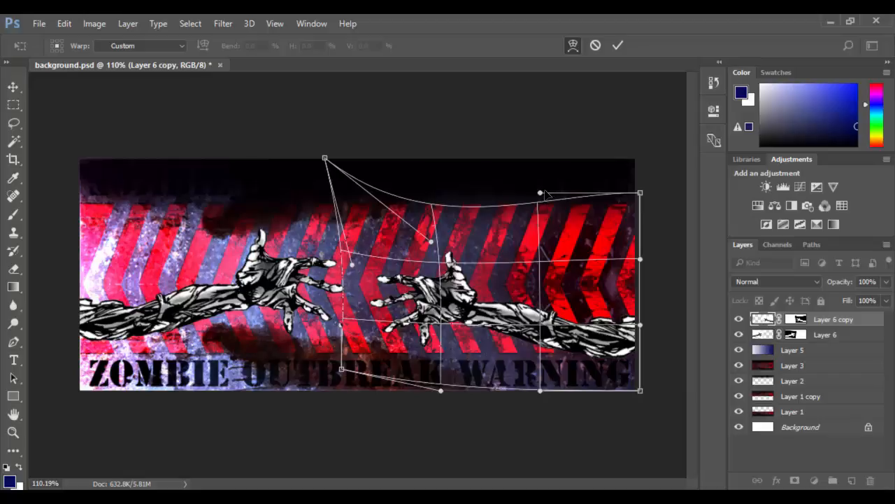
pyautogui.moveTo(543, 194); pyautogui.dragTo(540, 166)
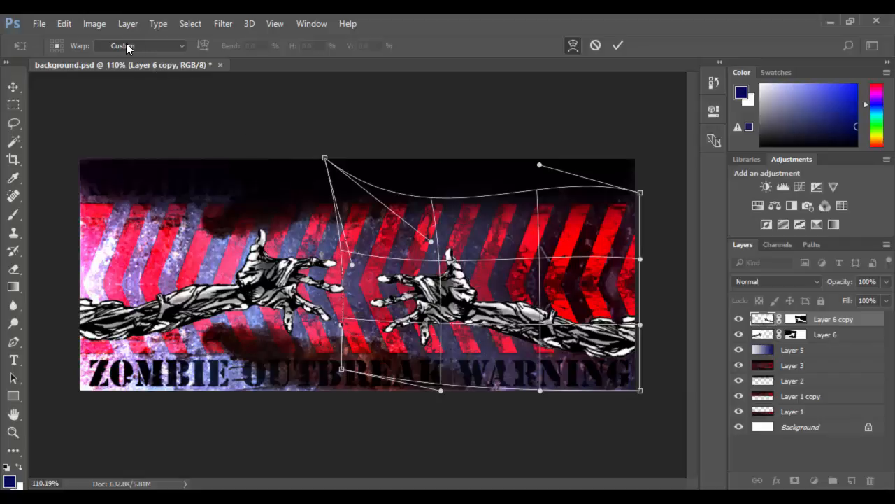
pyautogui.click(148, 46)
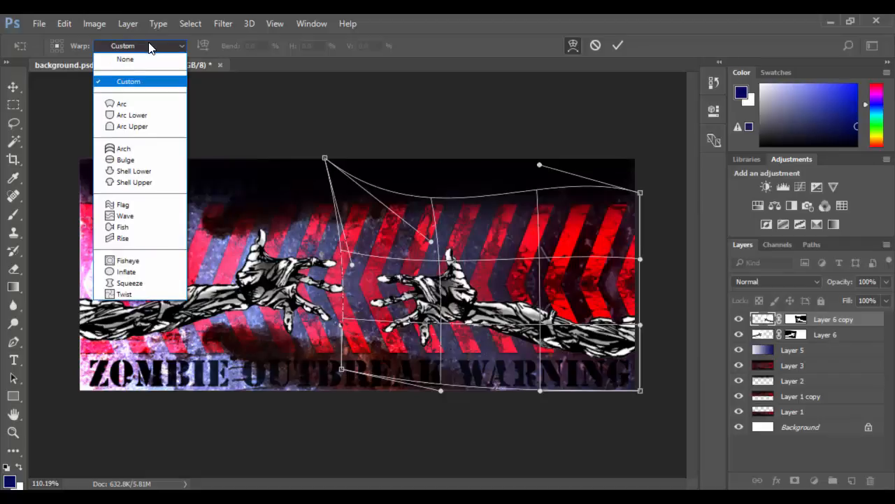
pyautogui.click(540, 168)
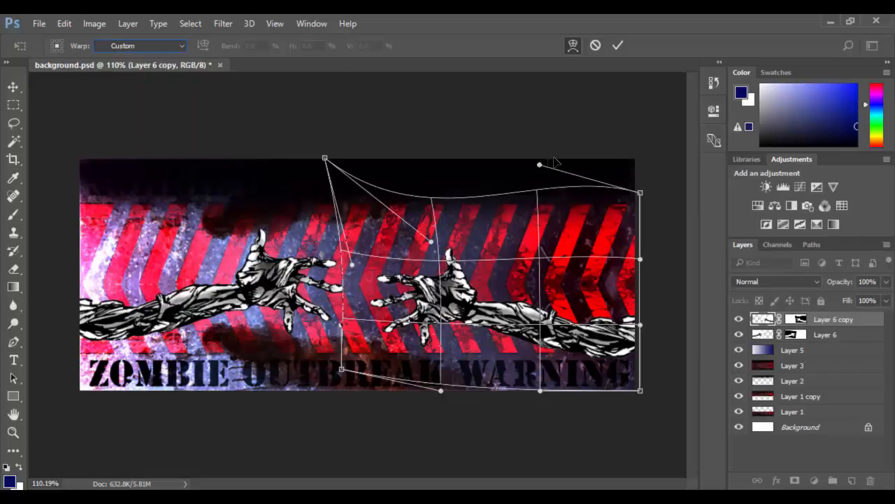
pyautogui.moveTo(540, 166); pyautogui.dragTo(557, 156)
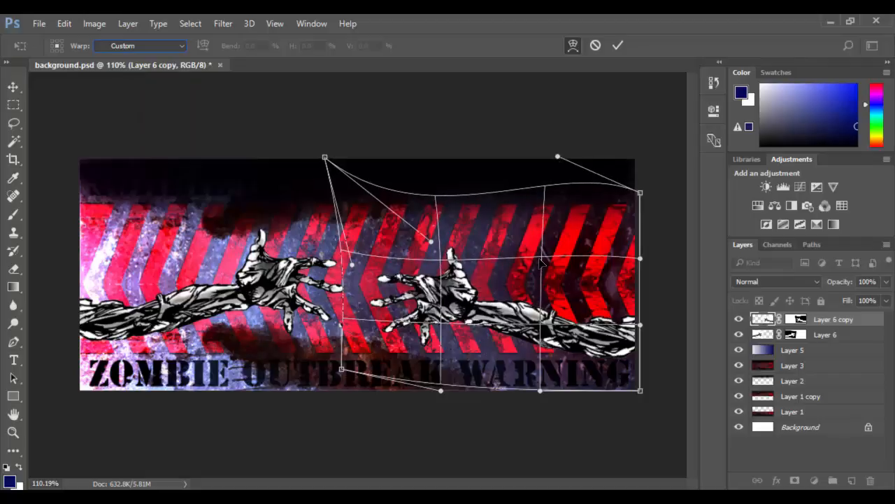
pyautogui.moveTo(538, 260); pyautogui.dragTo(526, 293)
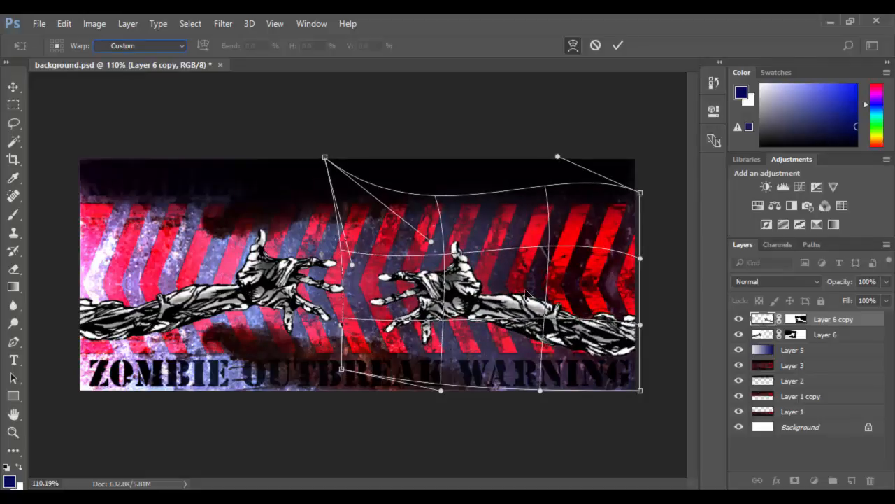
# Try the Arc warp preset on the copied arm with a bend of about 11.7%
pyautogui.click(145, 46)
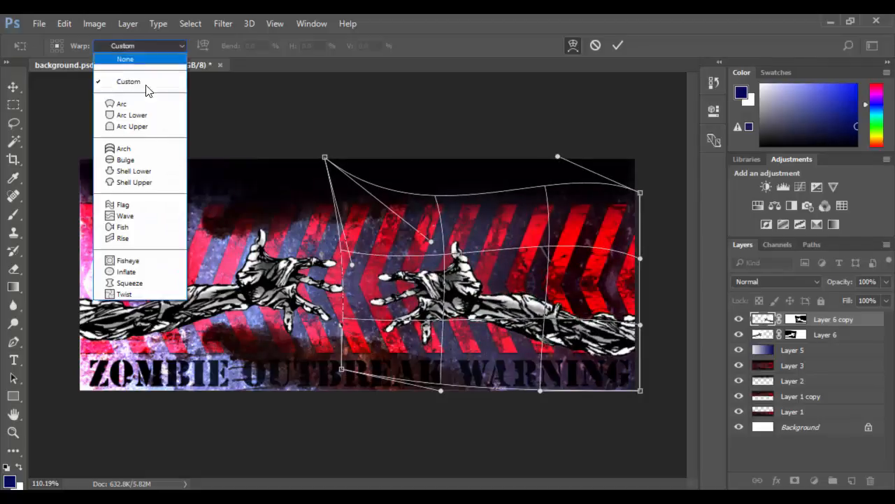
pyautogui.click(116, 106)
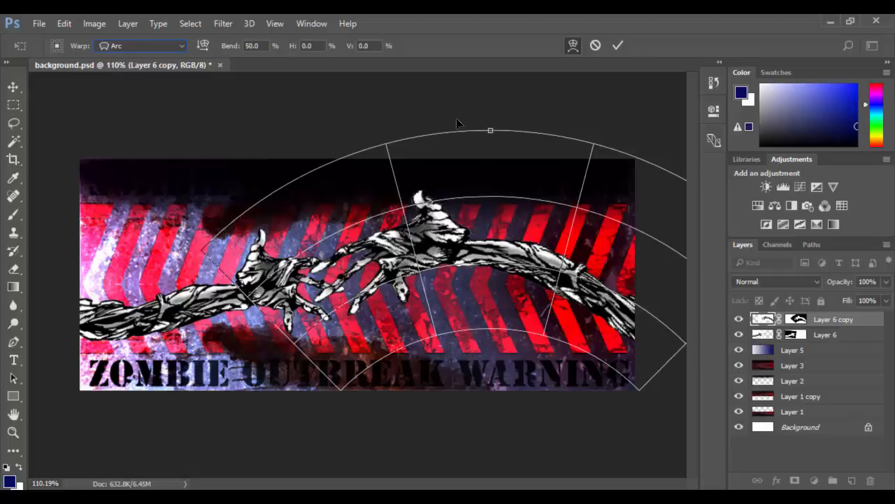
pyautogui.moveTo(491, 138); pyautogui.dragTo(492, 181)
# Try the Bulge warp preset on the copied arm with a bend of about 7.3%
pyautogui.click(160, 45)
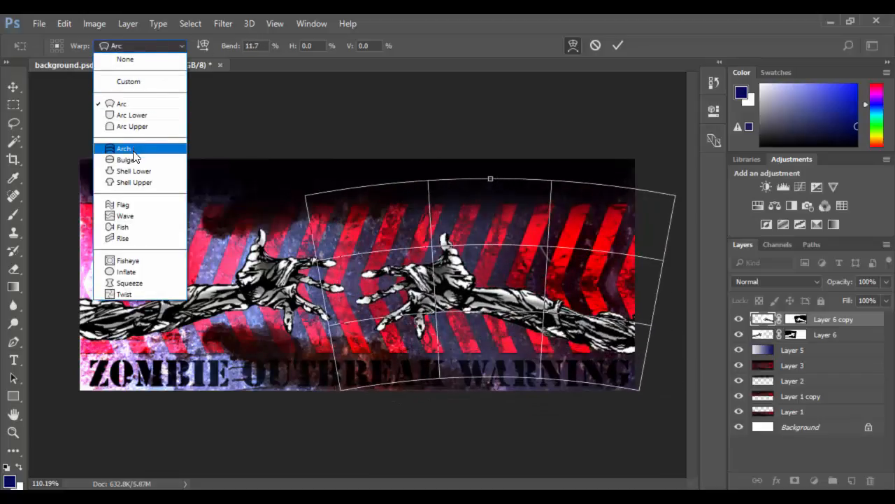
pyautogui.click(133, 159)
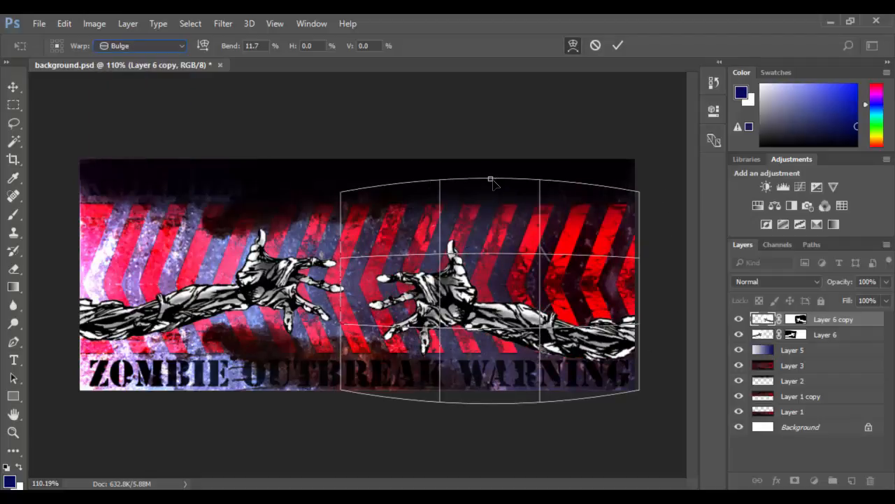
pyautogui.moveTo(490, 179)
pyautogui.mouseDown()
pyautogui.moveTo(492, 252)
pyautogui.moveTo(490, 174)
pyautogui.moveTo(501, 191)
pyautogui.mouseUp()
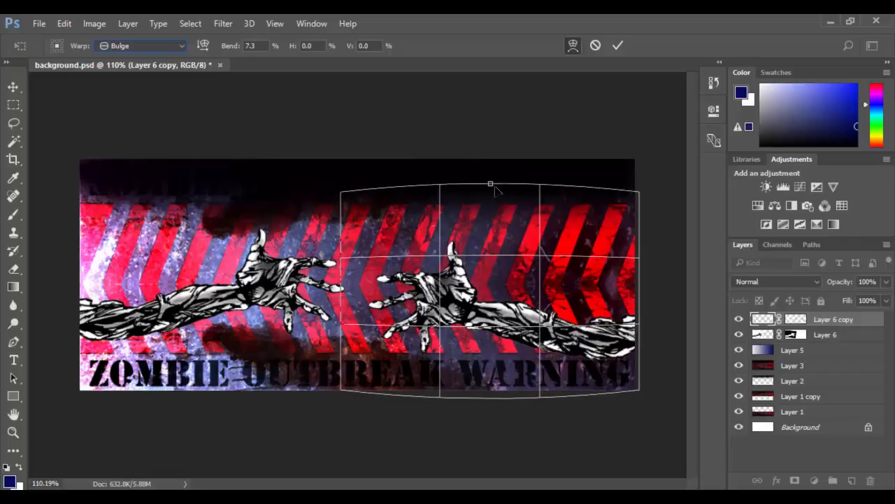
# Try the Flag warp preset on the copied arm with a bend of about 14.7%
pyautogui.click(150, 45)
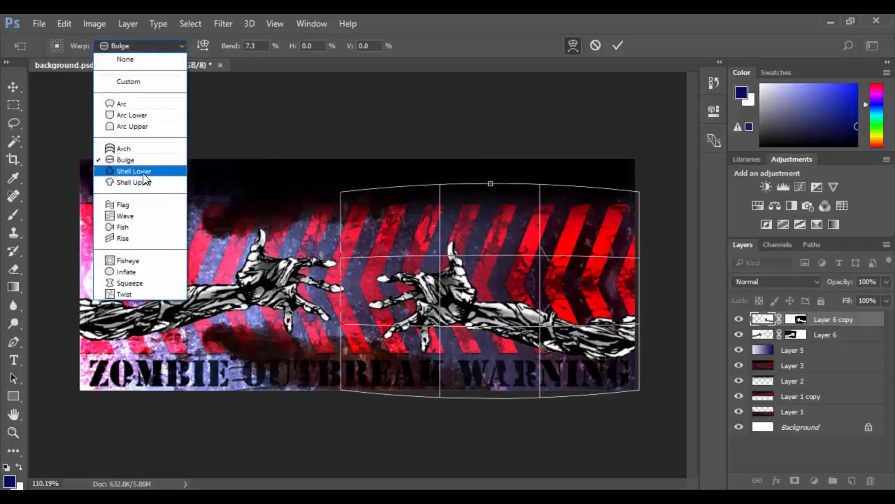
pyautogui.click(137, 205)
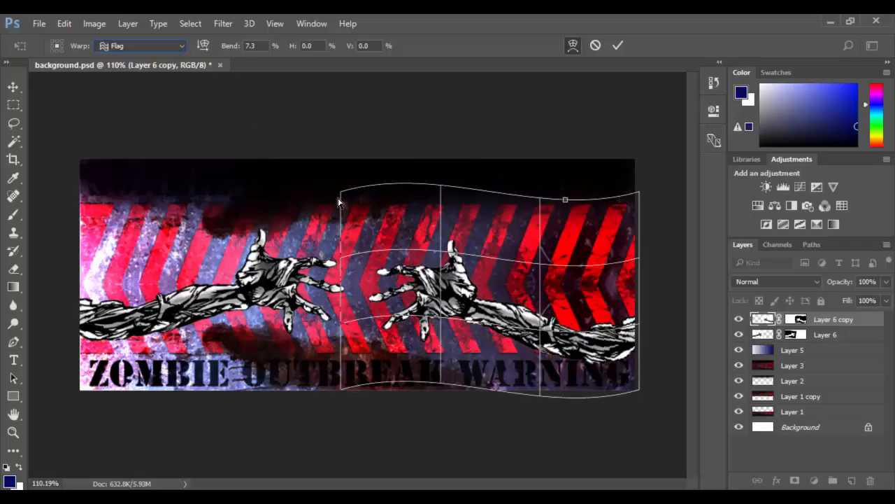
pyautogui.moveTo(568, 201)
pyautogui.mouseDown()
pyautogui.moveTo(569, 175)
pyautogui.moveTo(568, 211)
pyautogui.mouseUp()
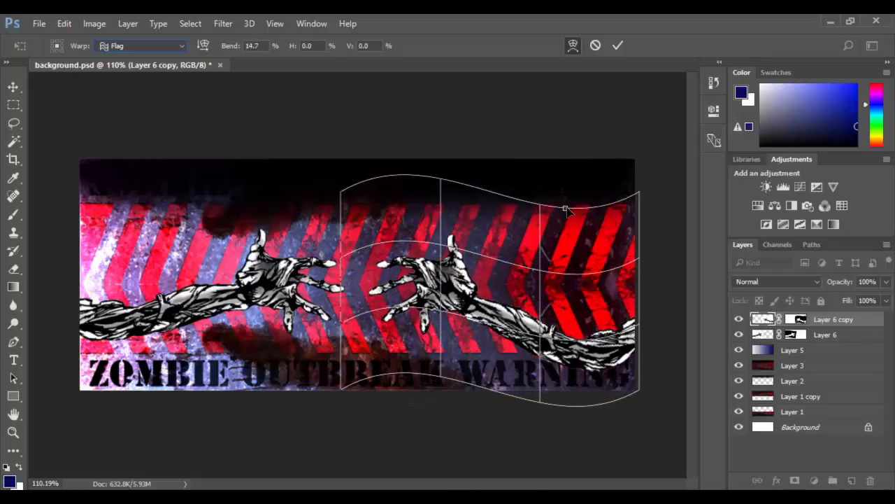
# Warp the copied arm with the Arc preset, bending it downward to about -12.7%
pyautogui.click(161, 49)
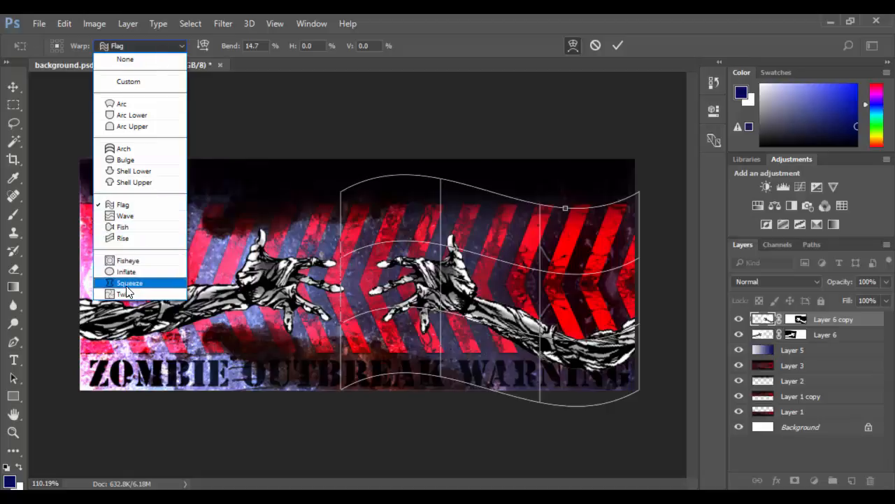
pyautogui.click(124, 106)
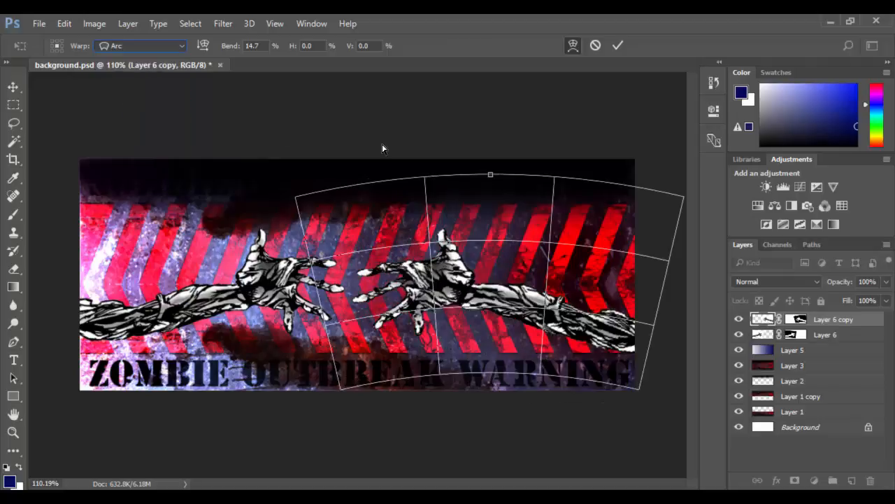
pyautogui.moveTo(493, 176); pyautogui.dragTo(503, 210)
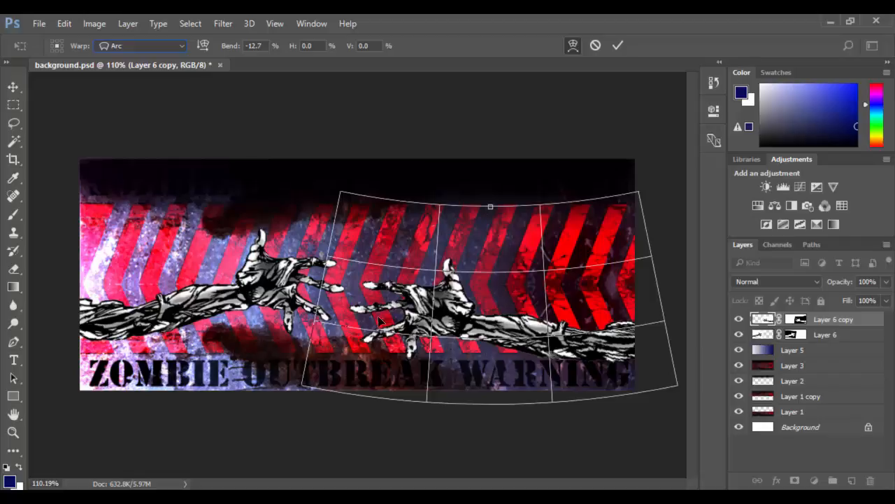
# Return to Free Transform, scale the warped arm down to about 93% from its upper-left corner, and apply the transform
pyautogui.click(574, 45)
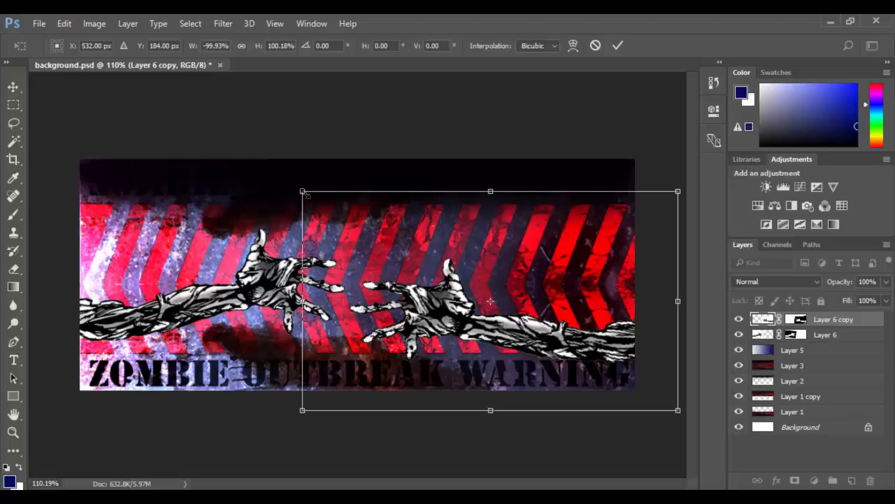
pyautogui.moveTo(302, 191); pyautogui.dragTo(314, 196)
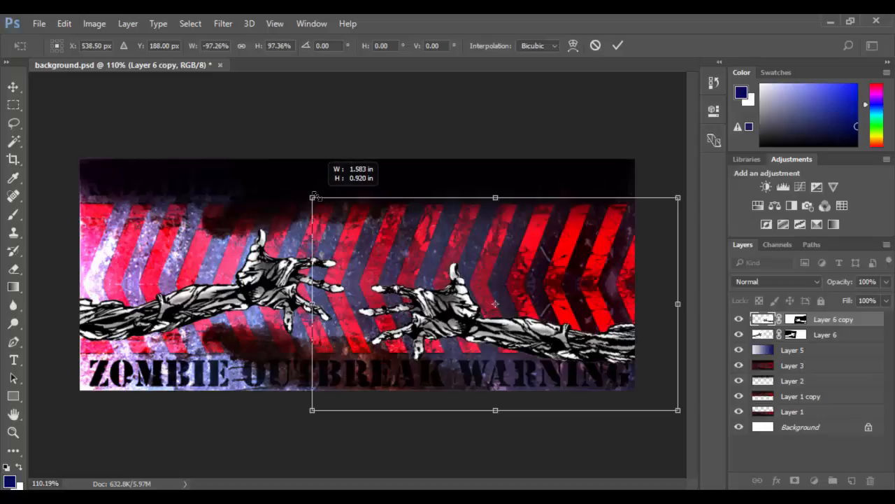
pyautogui.moveTo(315, 197); pyautogui.dragTo(319, 201)
pyautogui.moveTo(327, 201); pyautogui.dragTo(331, 209)
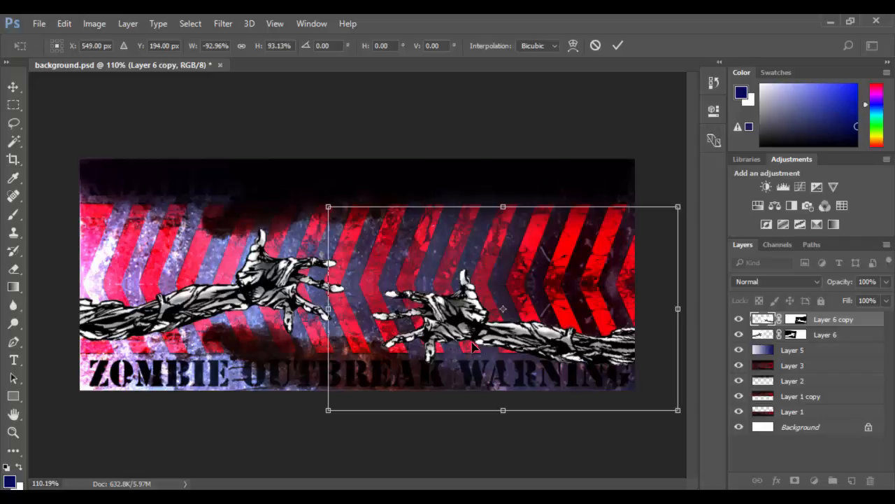
pyautogui.press('Return')
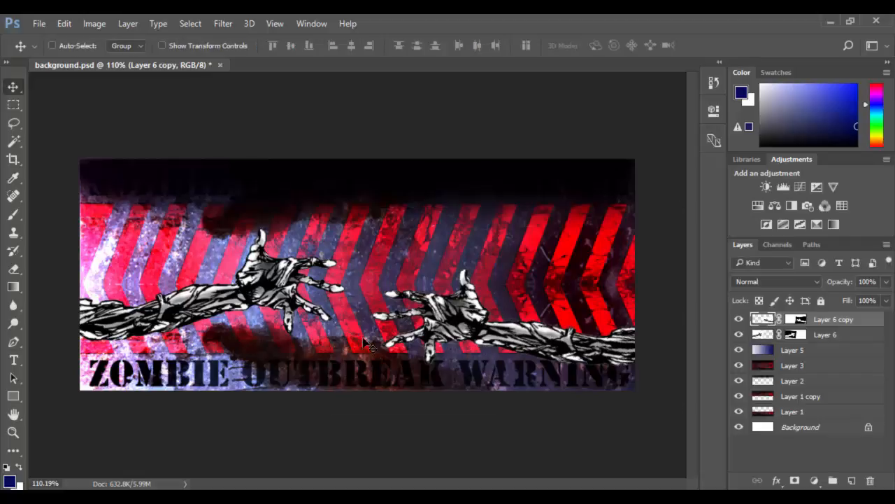
# Make a freehand Lasso selection around the whole hand of the copied arm, closing it at the wrist
pyautogui.click(14, 124)
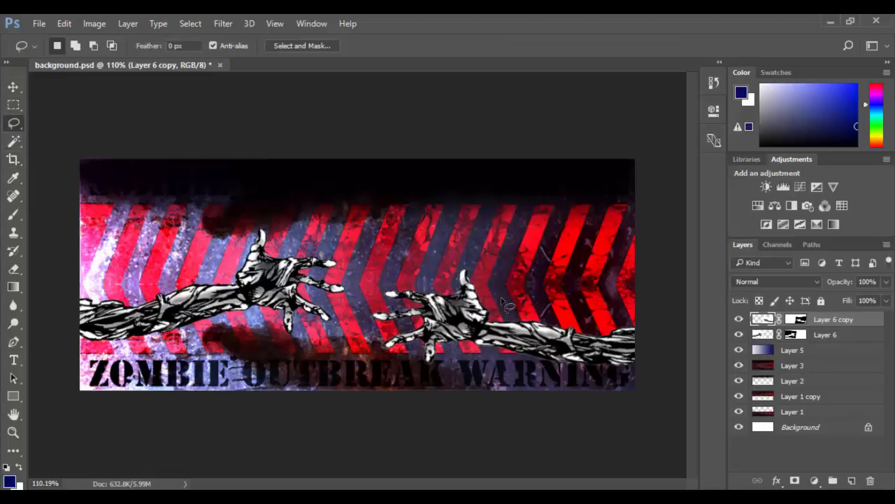
pyautogui.moveTo(501, 298)
pyautogui.mouseDown()
pyautogui.moveTo(455, 369)
pyautogui.moveTo(422, 376)
pyautogui.moveTo(374, 366)
pyautogui.moveTo(355, 290)
pyautogui.moveTo(403, 246)
pyautogui.moveTo(469, 242)
pyautogui.moveTo(502, 308)
pyautogui.mouseUp()
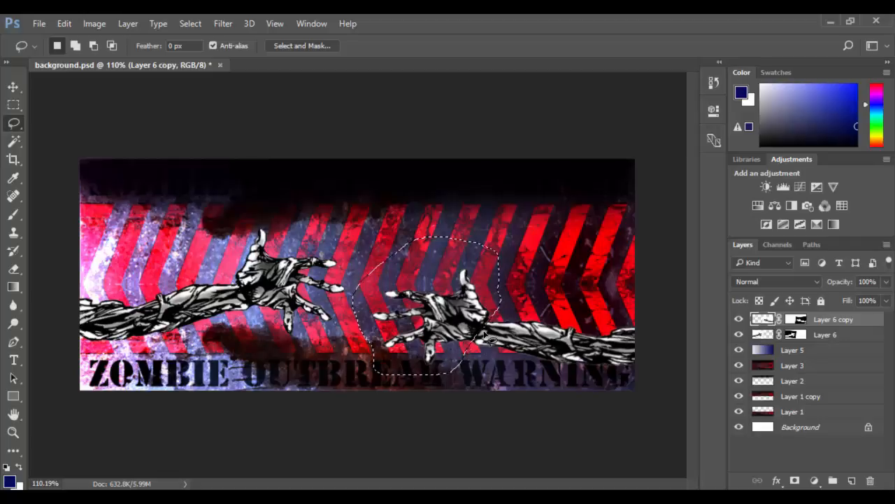
pyautogui.hotkey('ctrl', 't')
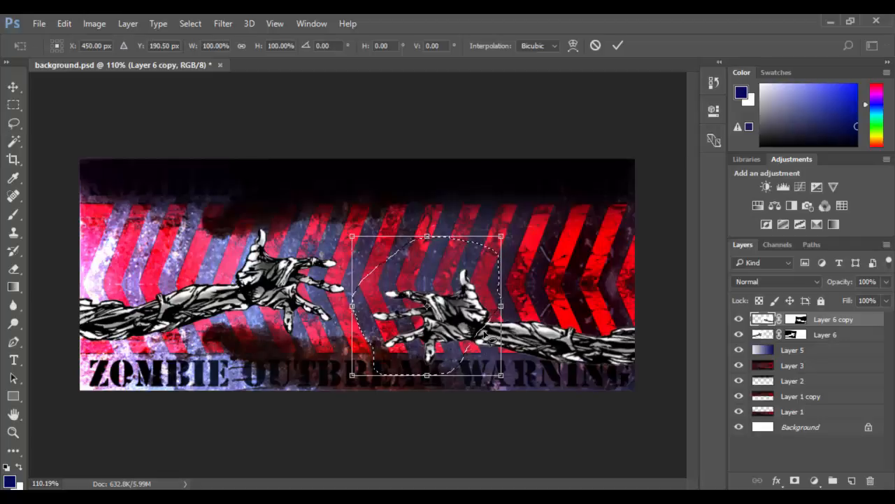
pyautogui.rightClick(437, 319)
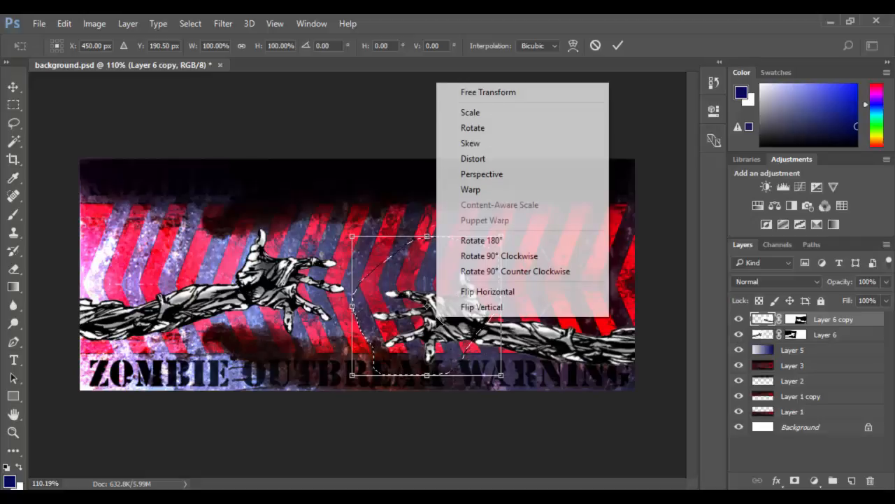
pyautogui.click(477, 190)
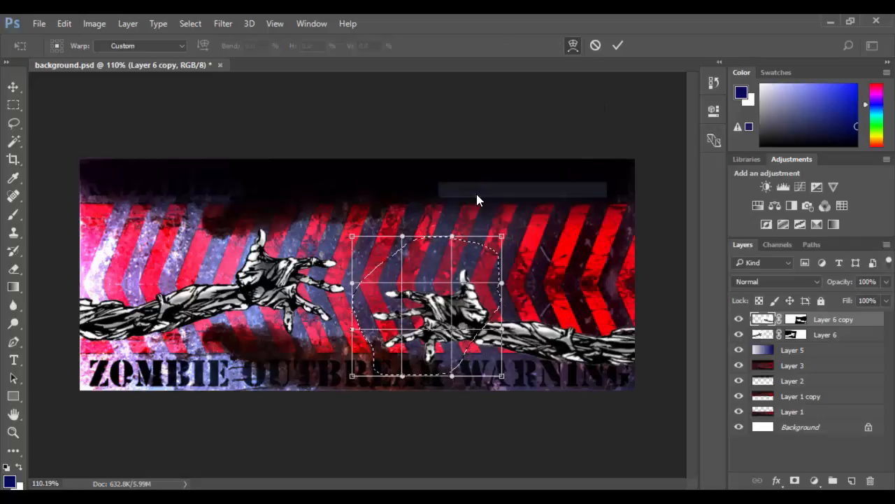
pyautogui.moveTo(352, 283); pyautogui.dragTo(361, 284)
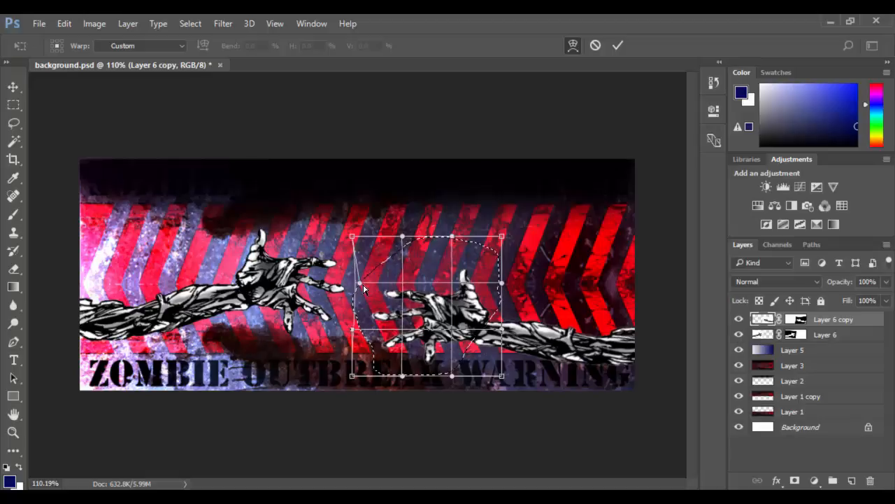
pyautogui.moveTo(374, 321); pyautogui.dragTo(376, 354)
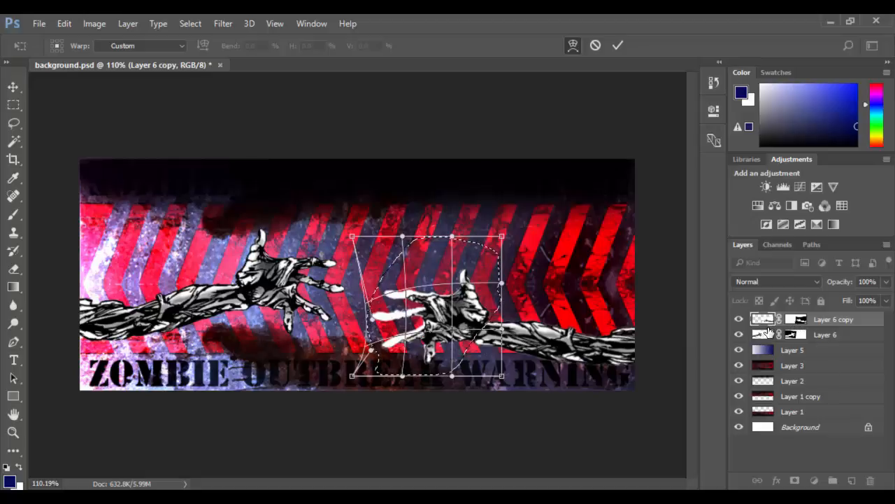
pyautogui.press('Return')
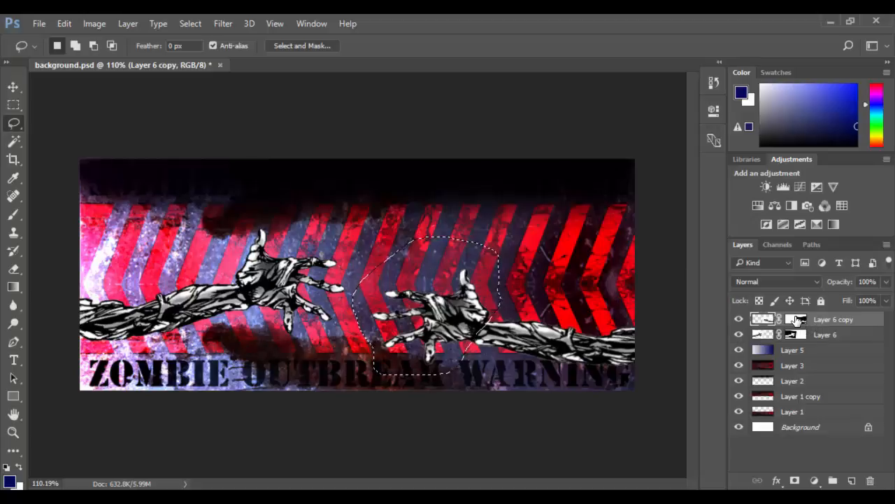
# Apply the layer mask of Layer 6 copy permanently to the layer
pyautogui.click(797, 319)
pyautogui.rightClick(796, 319)
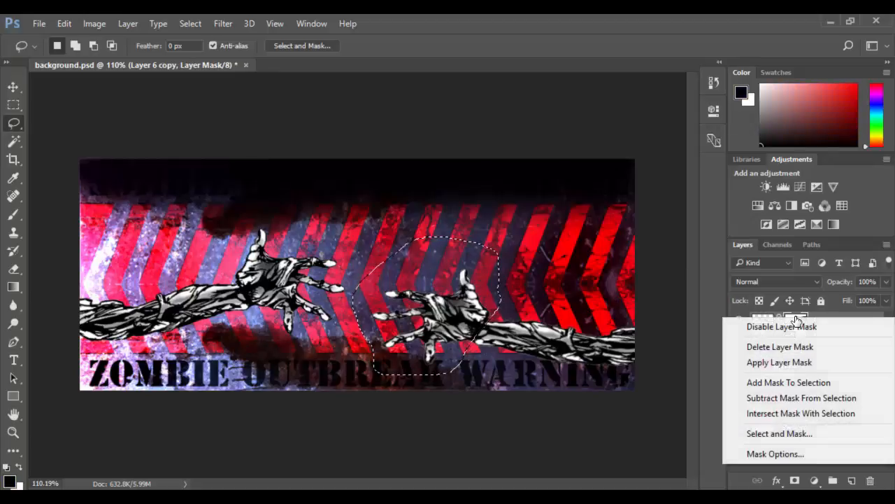
pyautogui.click(783, 364)
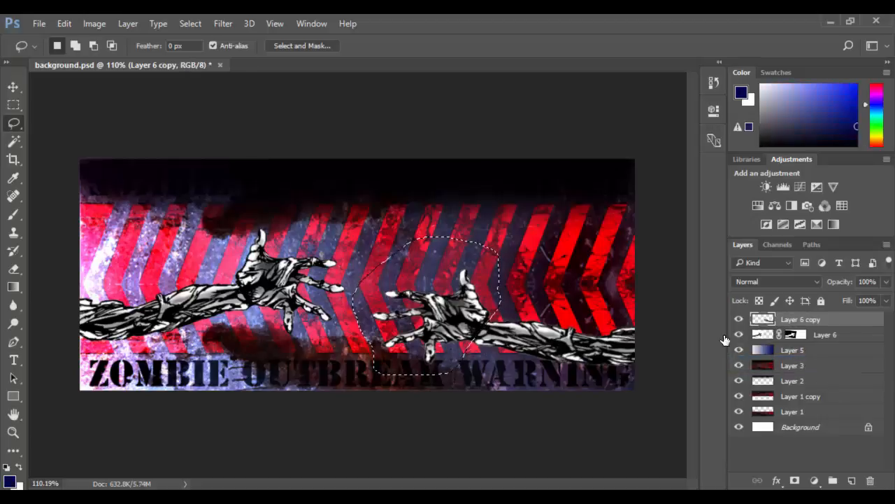
pyautogui.hotkey('ctrl', 't')
pyautogui.rightClick(453, 316)
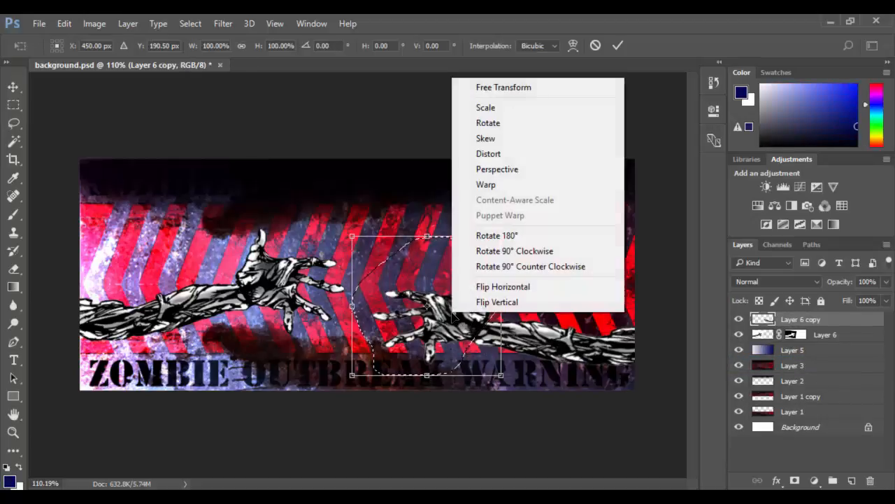
pyautogui.click(495, 184)
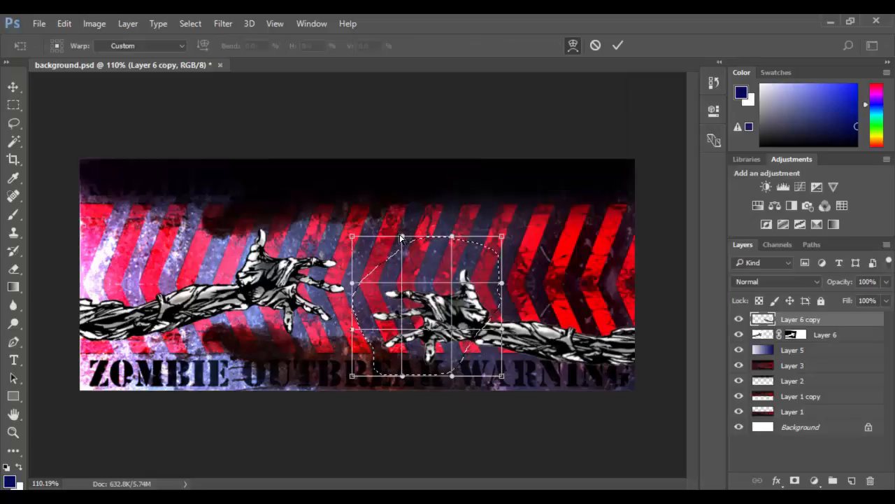
pyautogui.moveTo(402, 237); pyautogui.dragTo(361, 307)
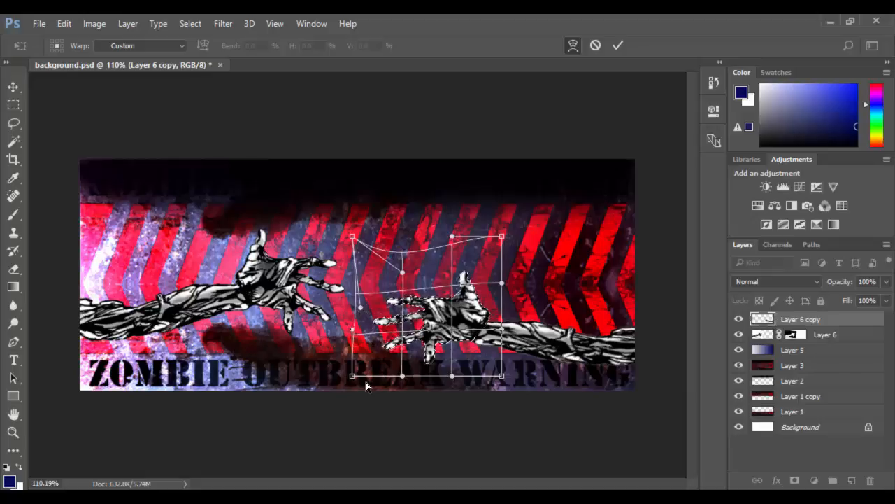
pyautogui.moveTo(451, 376); pyautogui.dragTo(420, 388)
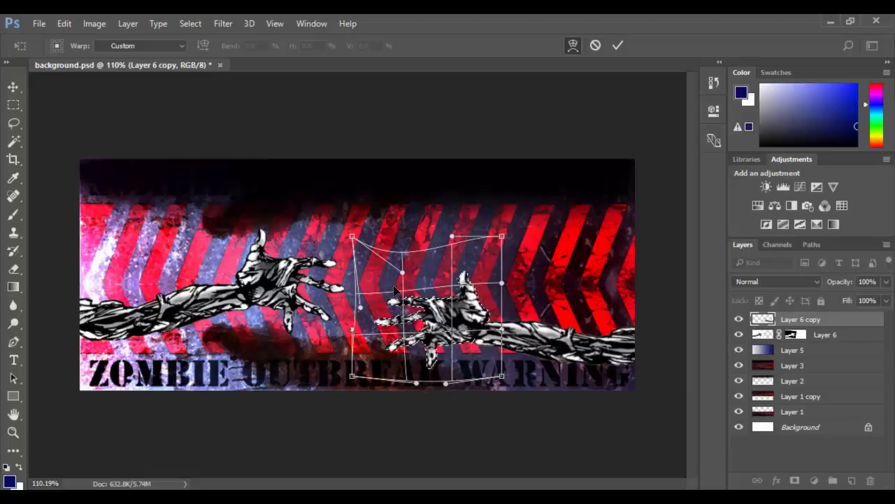
pyautogui.moveTo(404, 273); pyautogui.dragTo(392, 237)
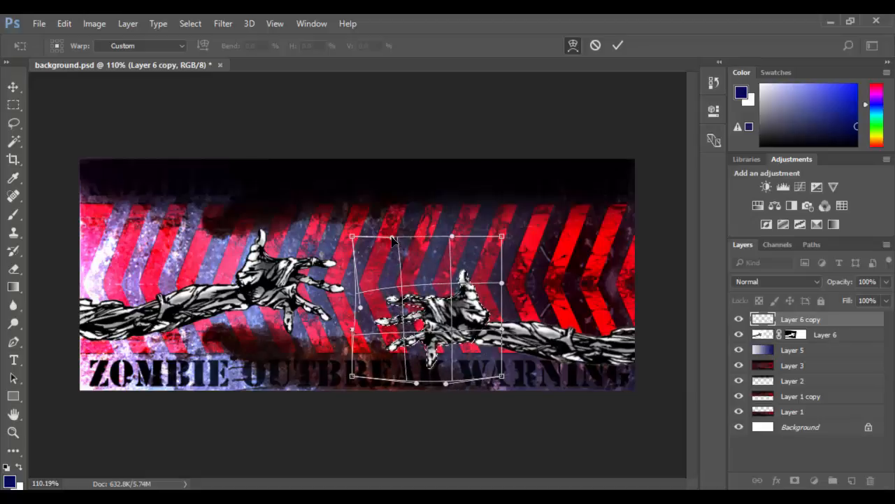
pyautogui.moveTo(360, 307); pyautogui.dragTo(401, 319)
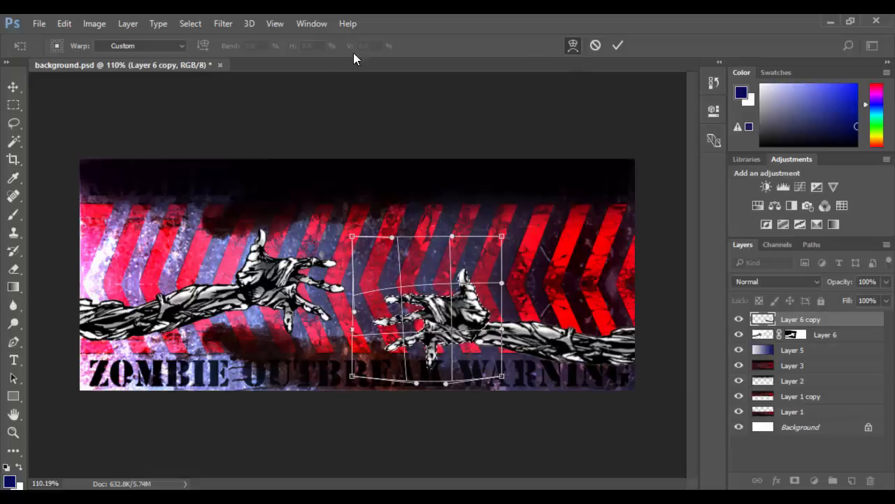
pyautogui.click(181, 45)
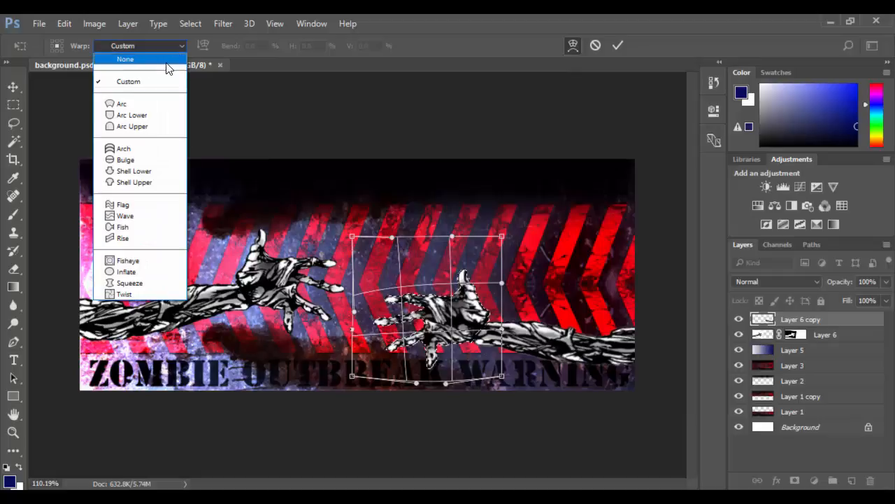
pyautogui.click(166, 62)
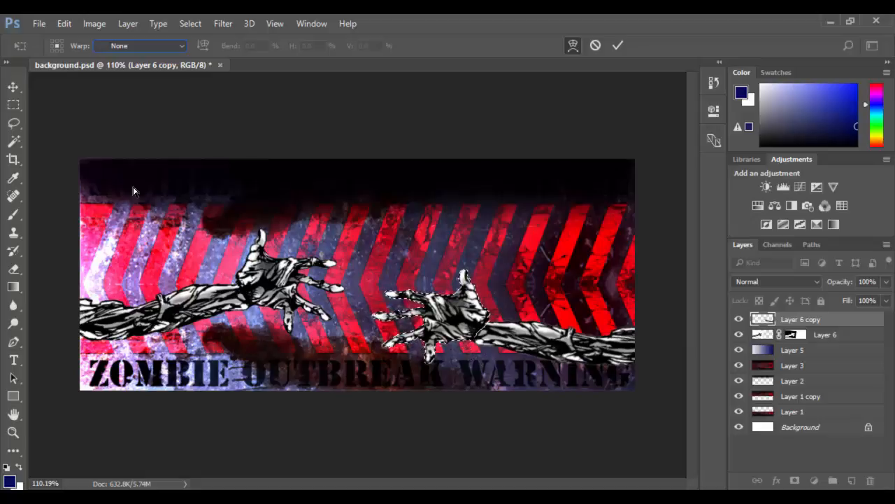
pyautogui.click(13, 122)
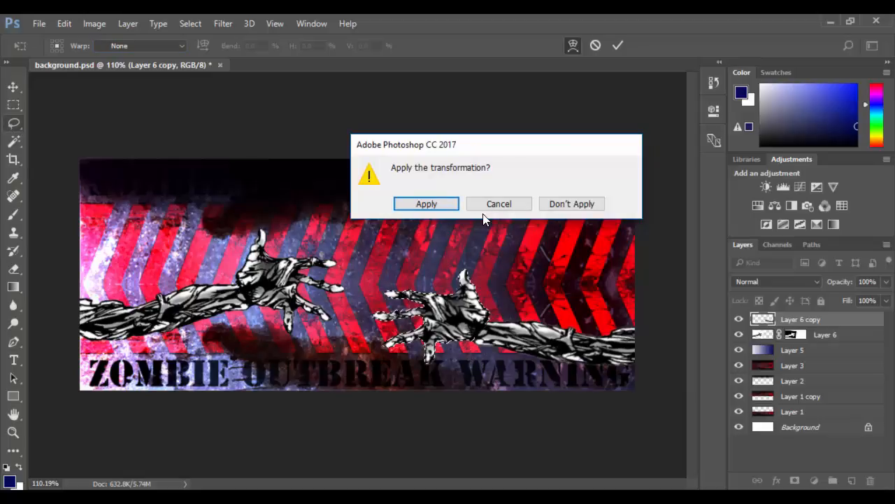
pyautogui.click(561, 207)
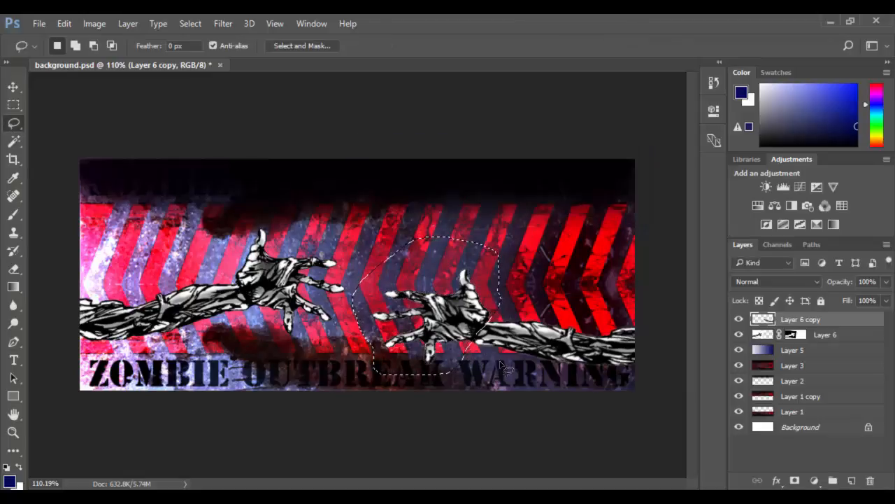
# Subtract the lower fingers and lower palm from the Lasso selection, keeping the thumb and upper fingers of the copied hand selected
pyautogui.press('alt')
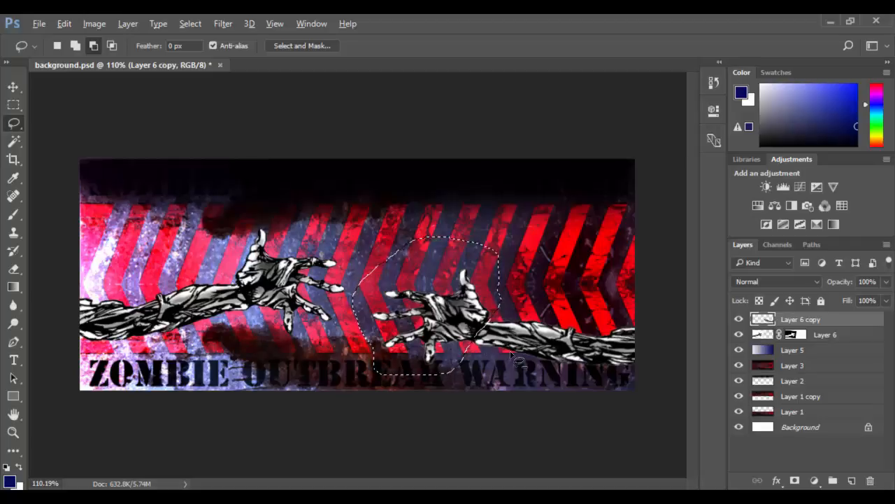
pyautogui.moveTo(501, 363)
pyautogui.mouseDown()
pyautogui.moveTo(461, 330)
pyautogui.moveTo(429, 321)
pyautogui.mouseUp()
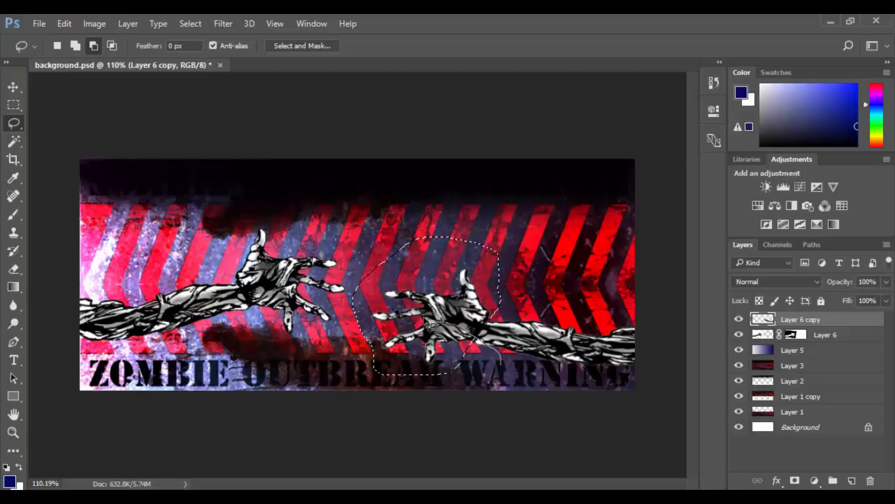
pyautogui.moveTo(376, 396)
pyautogui.mouseDown()
pyautogui.moveTo(441, 397)
pyautogui.moveTo(475, 388)
pyautogui.moveTo(492, 365)
pyautogui.mouseUp()
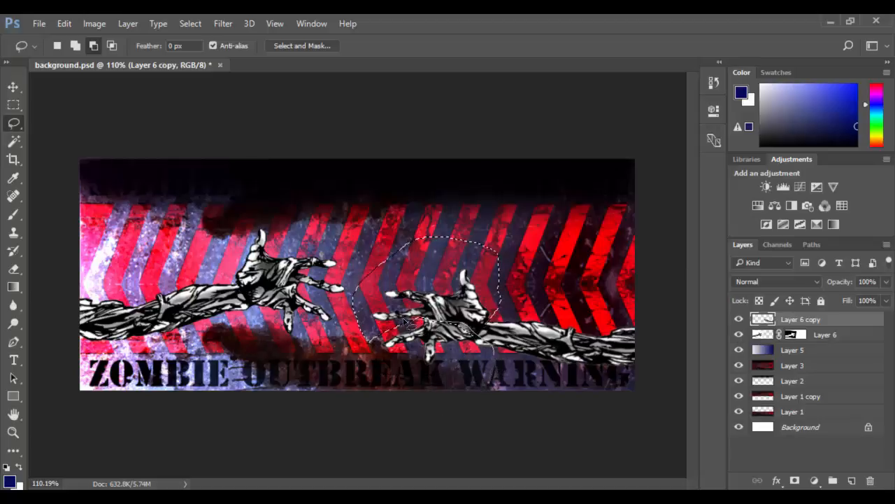
pyautogui.moveTo(388, 356); pyautogui.dragTo(462, 346)
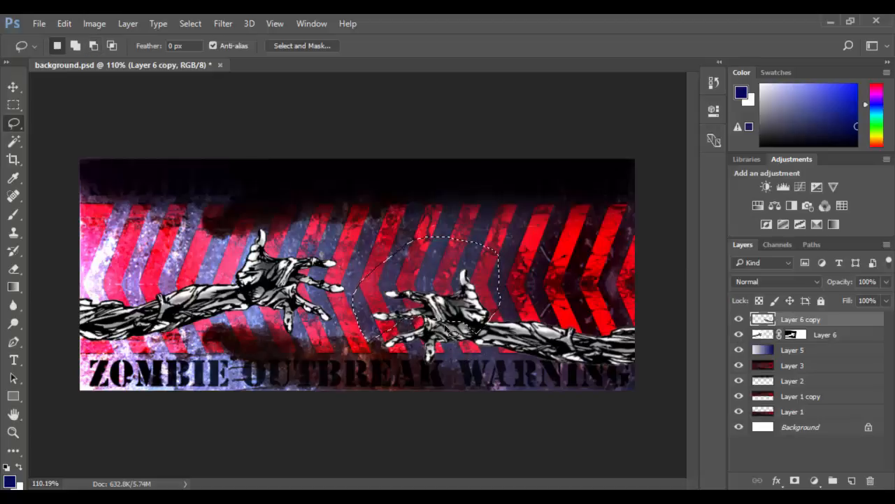
pyautogui.press('alt')
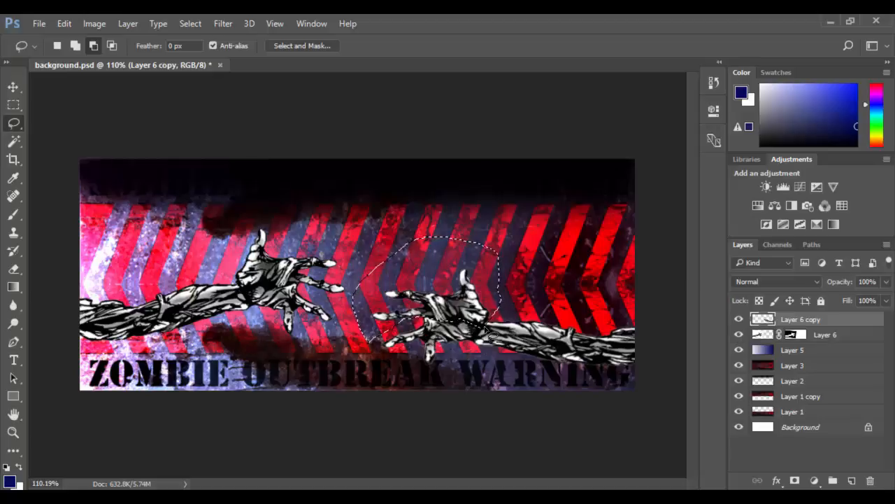
# Free-transform the selected thumb and upper fingers, rotating them about -8.7° around a pivot at the wrist, apply it, and deselect
pyautogui.hotkey('ctrl', 't')
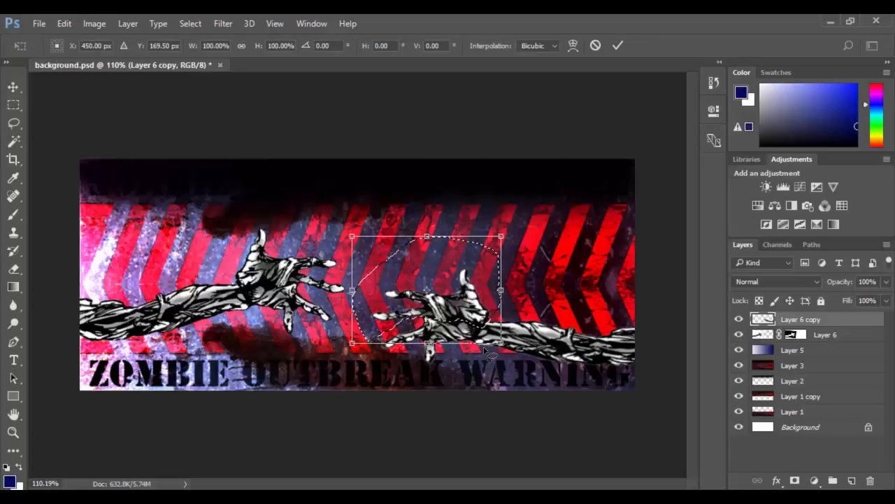
pyautogui.moveTo(427, 290); pyautogui.dragTo(481, 326)
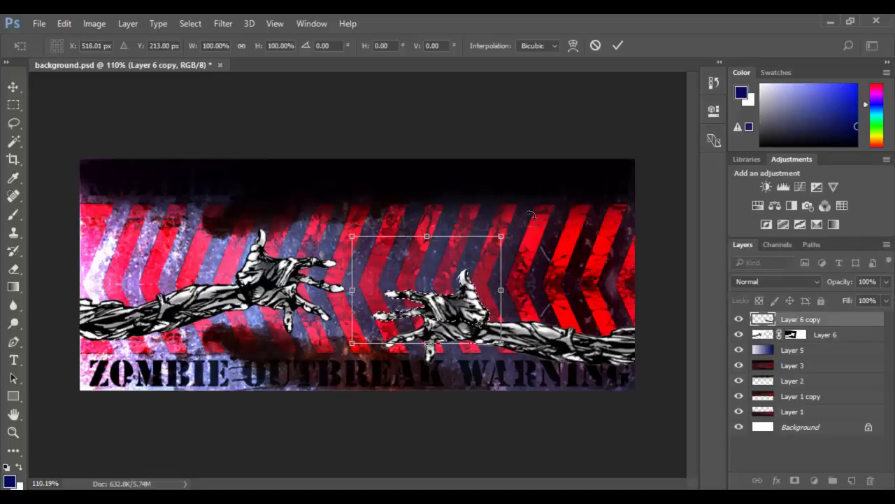
pyautogui.moveTo(508, 221); pyautogui.dragTo(495, 219)
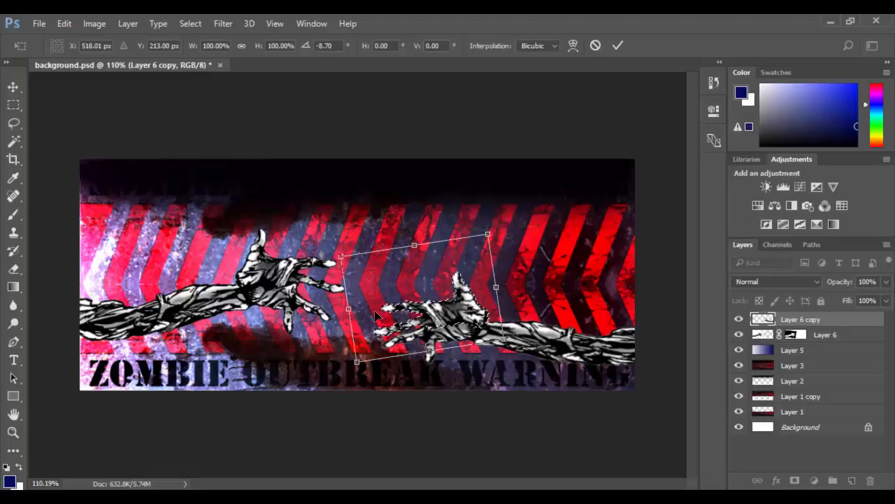
pyautogui.press('Return')
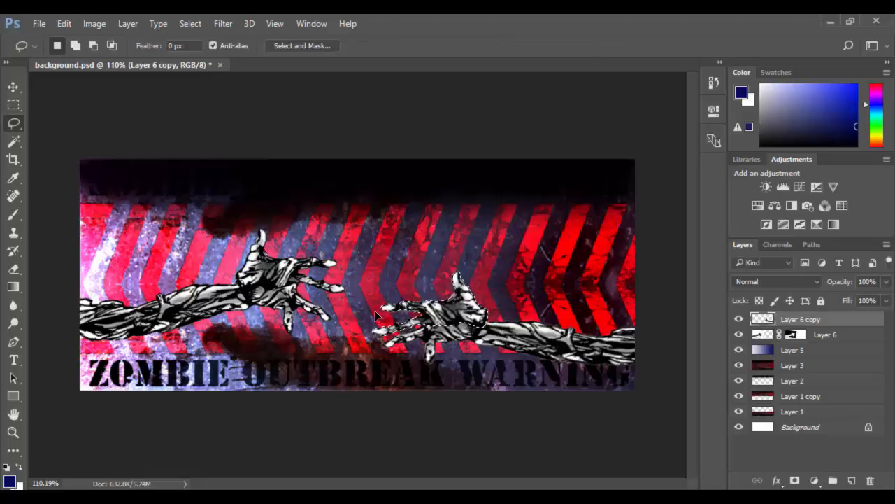
pyautogui.hotkey('ctrl', 'd')
# Apply the Sharpen filter once to the reshaped arm on Layer 6 copy
pyautogui.press('z')
pyautogui.moveTo(442, 307); pyautogui.dragTo(470, 314)
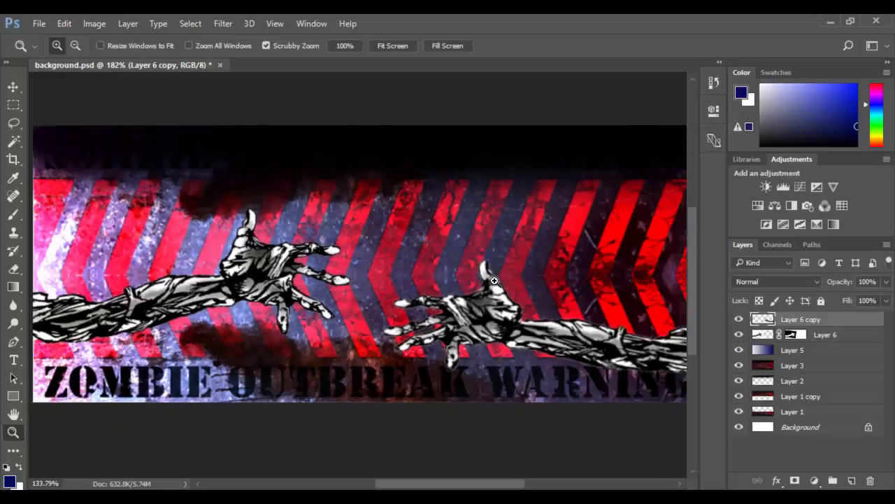
pyautogui.moveTo(527, 280); pyautogui.dragTo(507, 280)
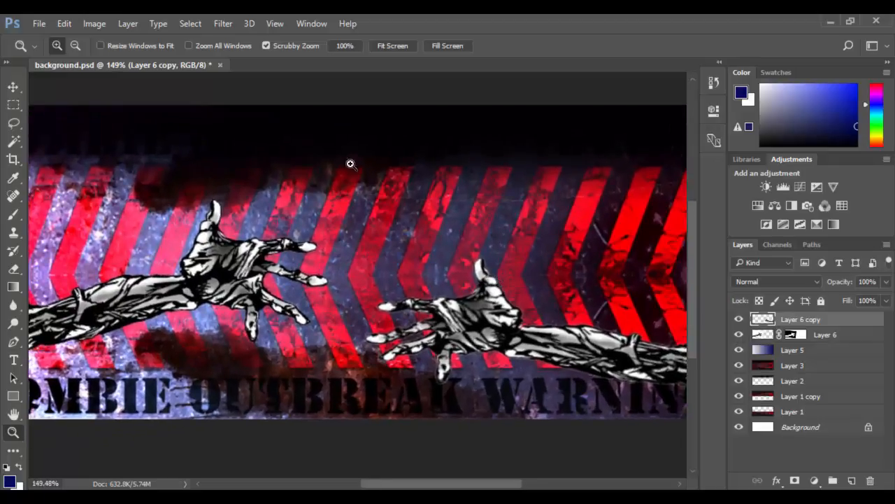
pyautogui.click(222, 24)
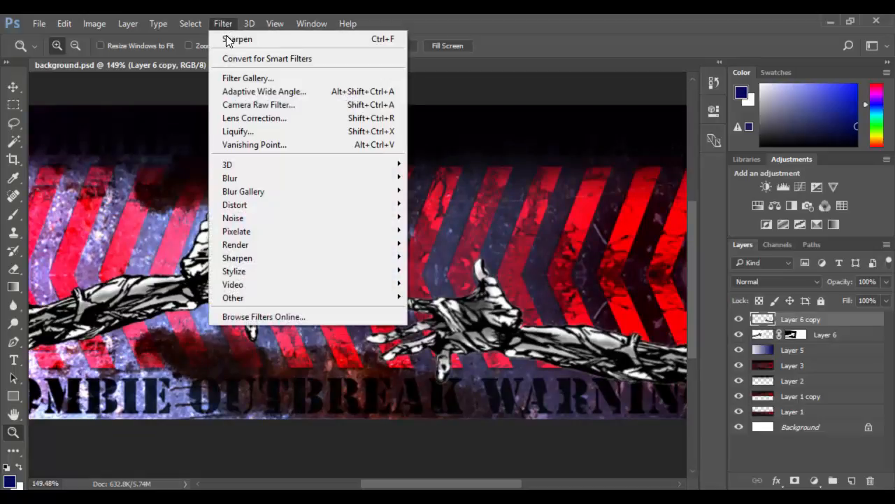
pyautogui.moveTo(237, 256)
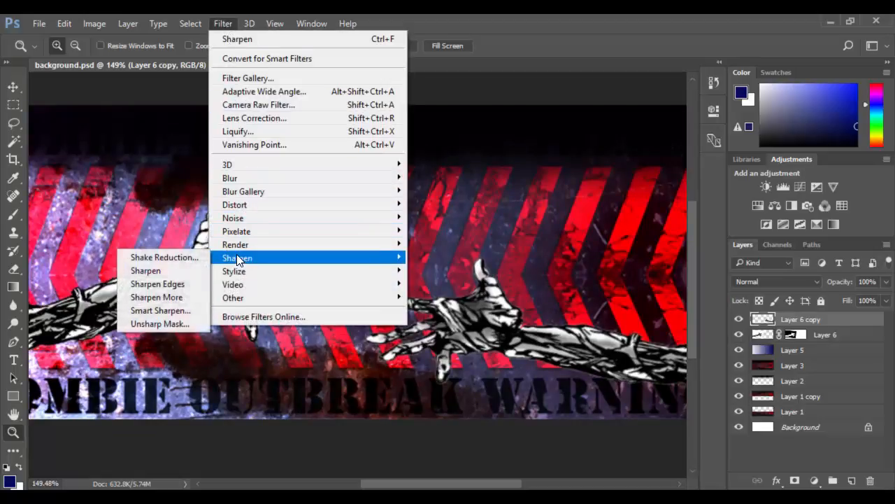
pyautogui.click(160, 270)
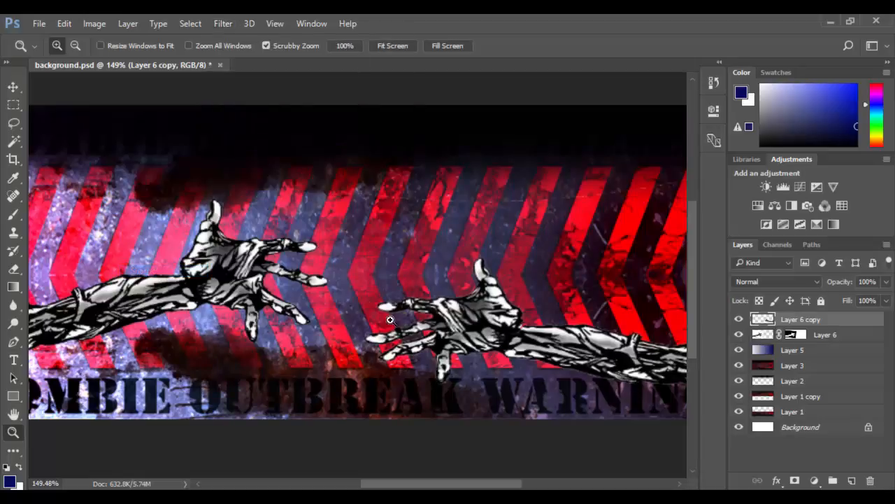
pyautogui.moveTo(467, 334)
pyautogui.mouseDown()
pyautogui.moveTo(512, 336)
pyautogui.moveTo(466, 329)
pyautogui.mouseUp()
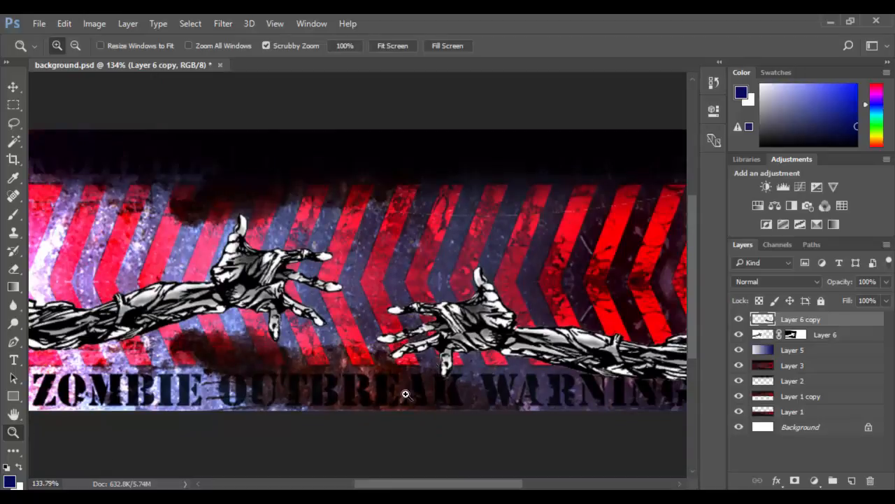
# Activate the Eraser tool and enlarge its brush to size 45
pyautogui.moveTo(401, 347); pyautogui.dragTo(388, 339)
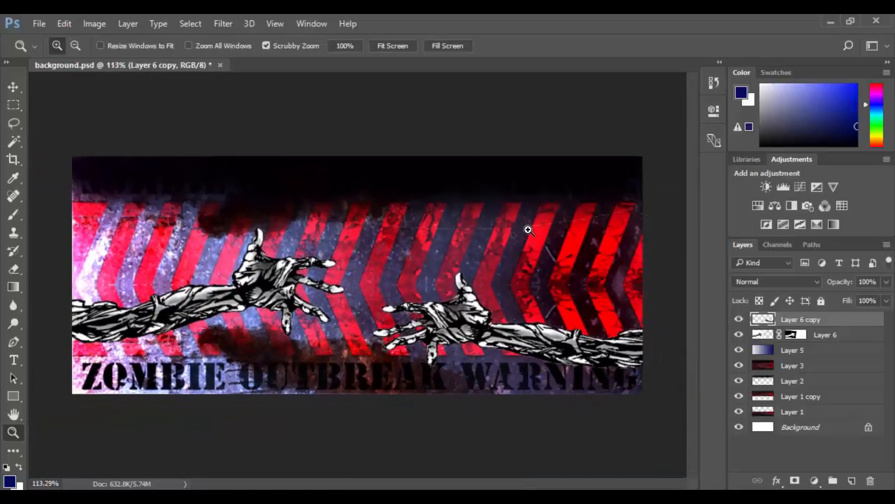
pyautogui.press('e')
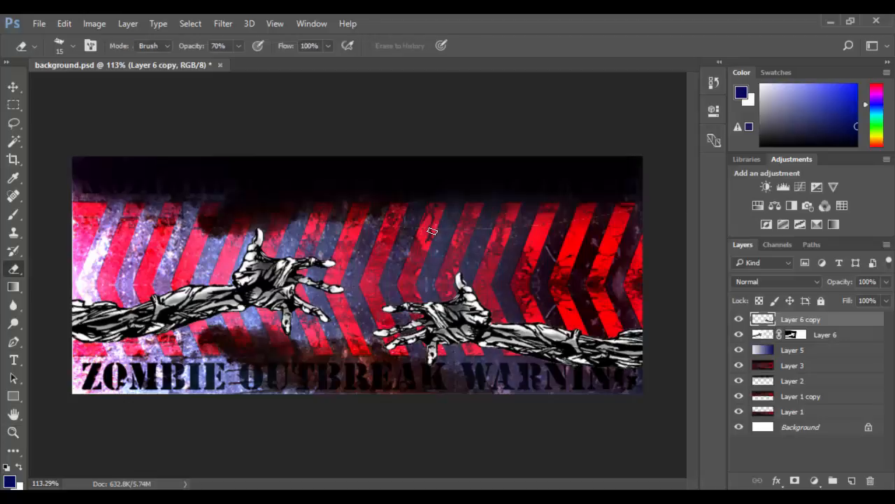
pyautogui.press(']')
pyautogui.press(']')
pyautogui.press(']')
# Isolate Layer 6 copy and view the mirrored arm against only the blue gradient of Layer 5 to examine its edges
pyautogui.keyDown('alt'); pyautogui.click(739, 321); pyautogui.keyUp('alt')
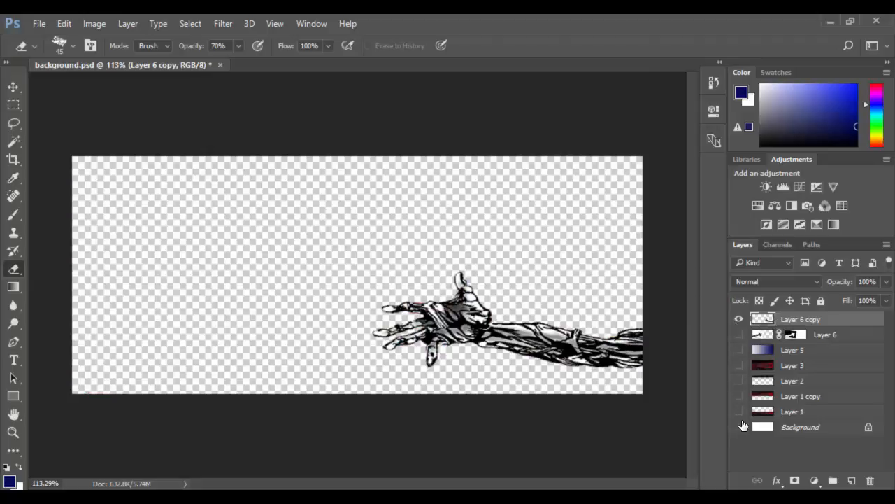
pyautogui.click(739, 350)
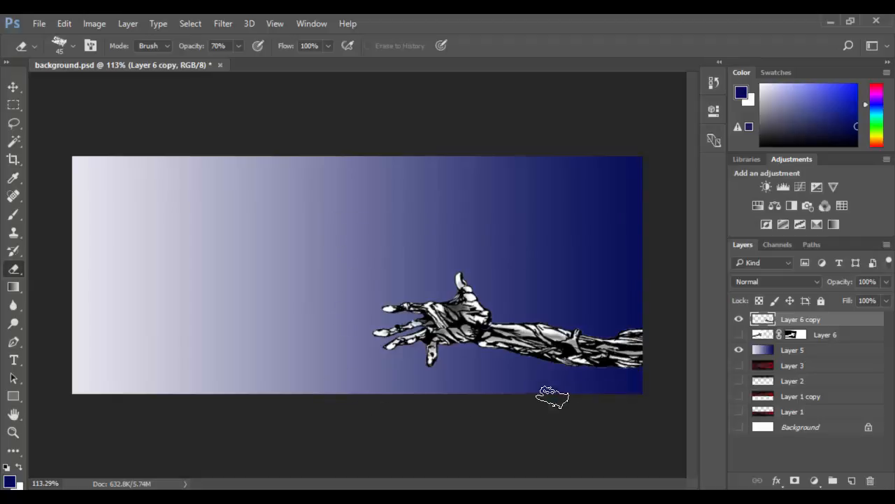
pyautogui.keyDown('alt'); pyautogui.click(740, 321); pyautogui.keyUp('alt')
pyautogui.keyDown('alt'); pyautogui.click(739, 321); pyautogui.keyUp('alt')
# Make Layer 6, Layer 3, Layer 2, Layer 1 copy, Layer 1 and the Background visible again
pyautogui.click(739, 338)
pyautogui.click(739, 368)
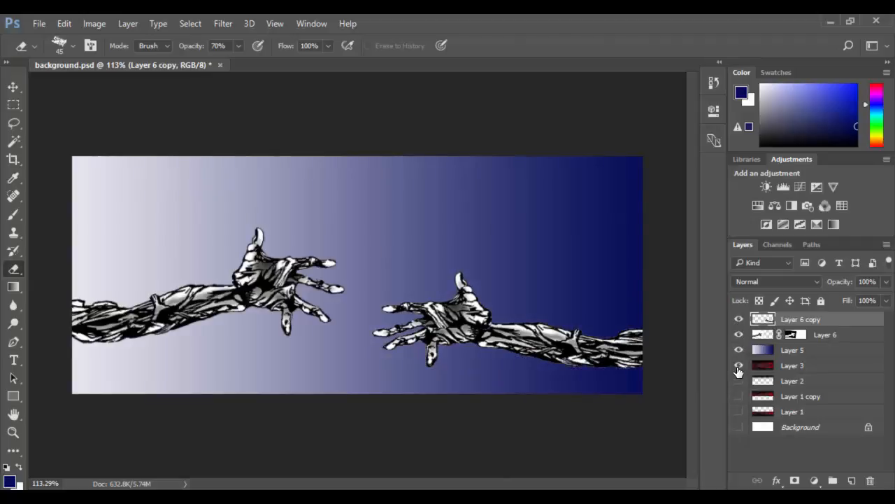
pyautogui.click(739, 383)
pyautogui.click(739, 397)
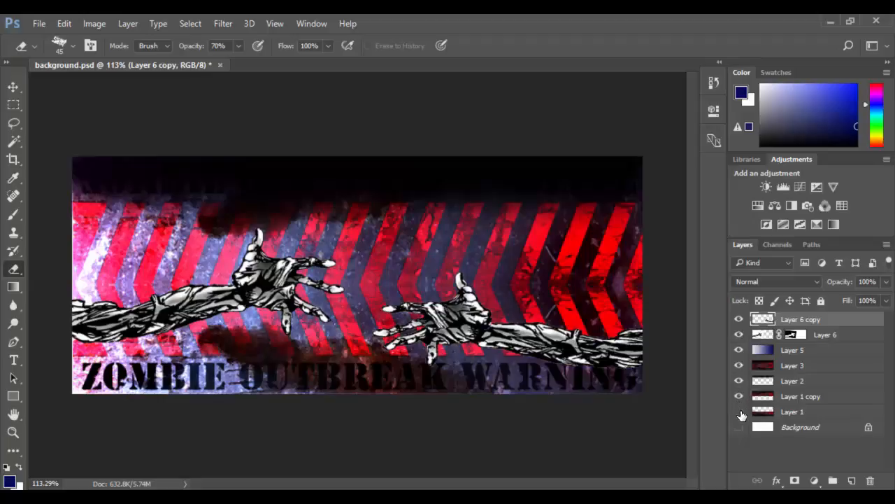
pyautogui.click(739, 412)
pyautogui.click(740, 427)
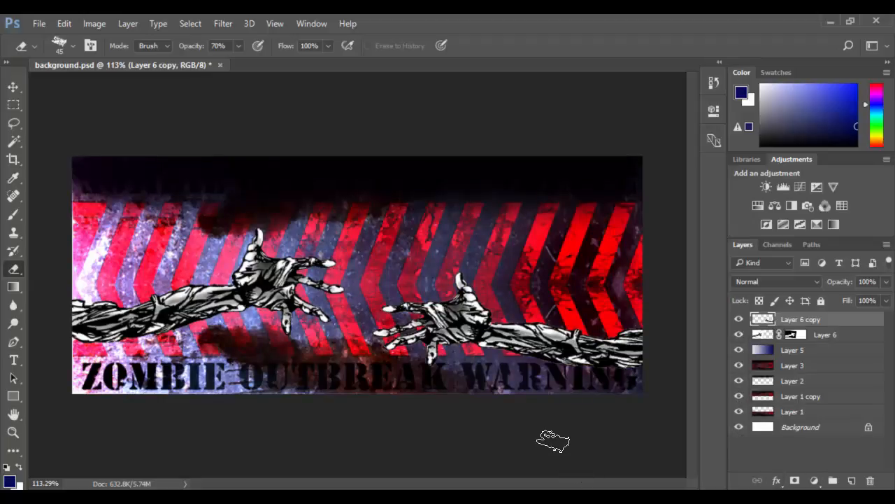